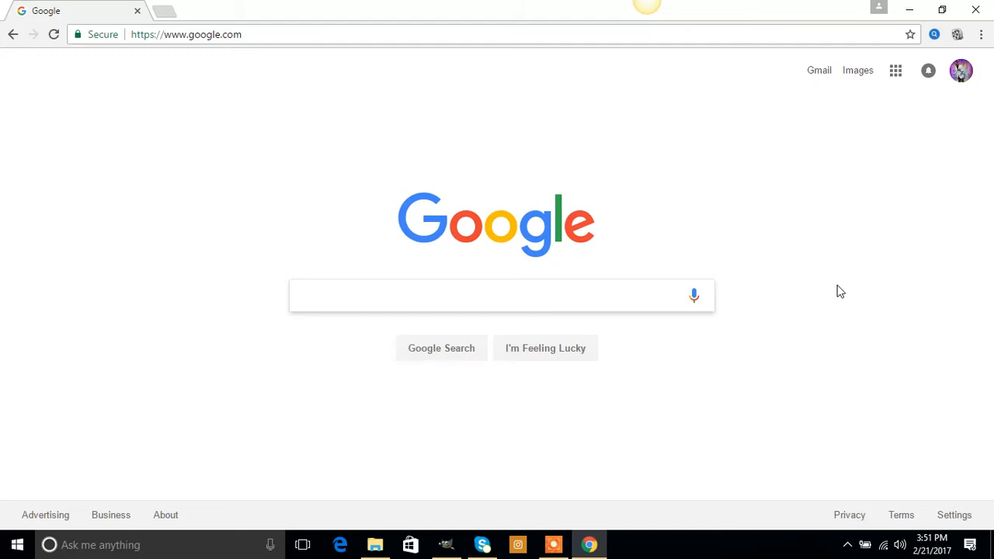
Load gimp.org in Chrome, then minimize the browser so the GIMP window shows.
{"action": "left_click", "coordinate": [340, 34]}
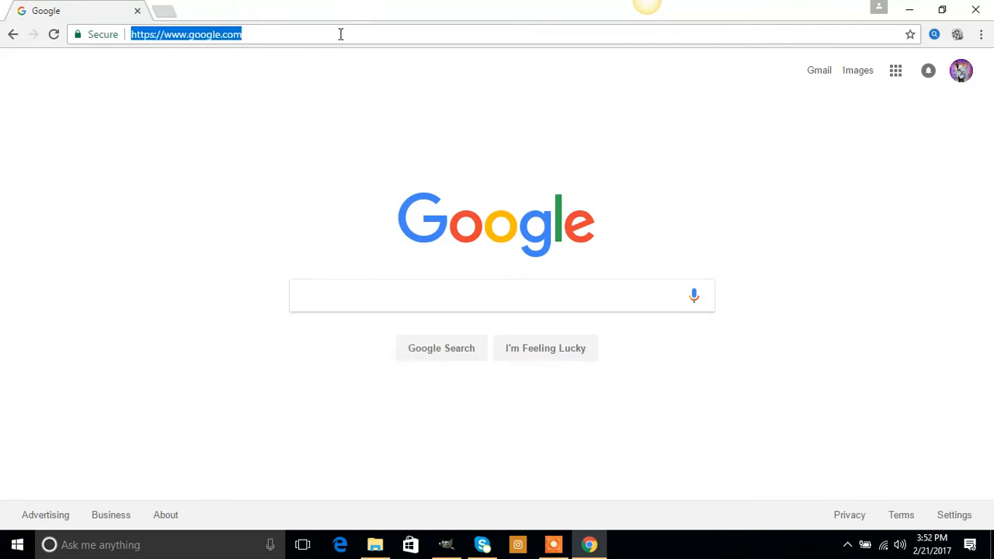
{"action": "type", "text": "gimp"}
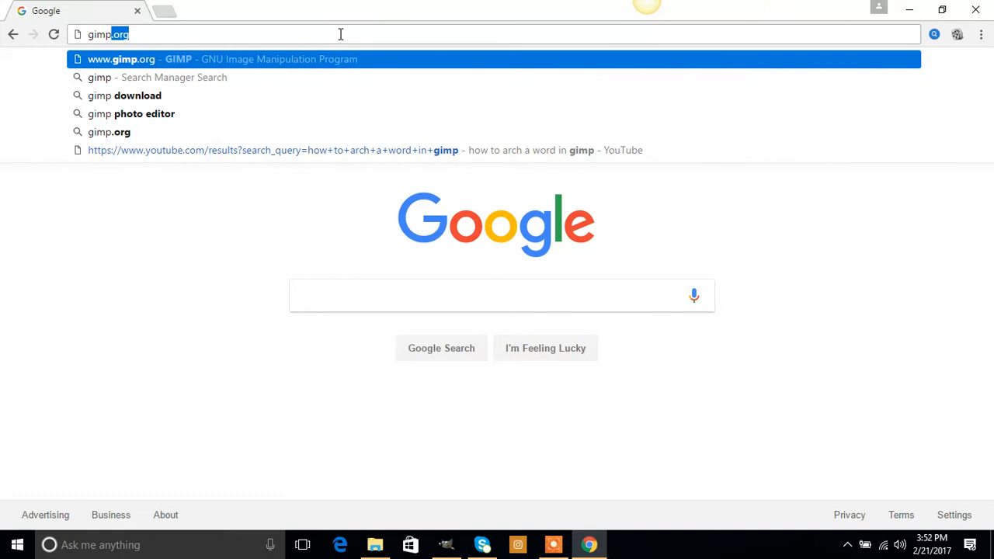
{"action": "type", "text": ".org"}
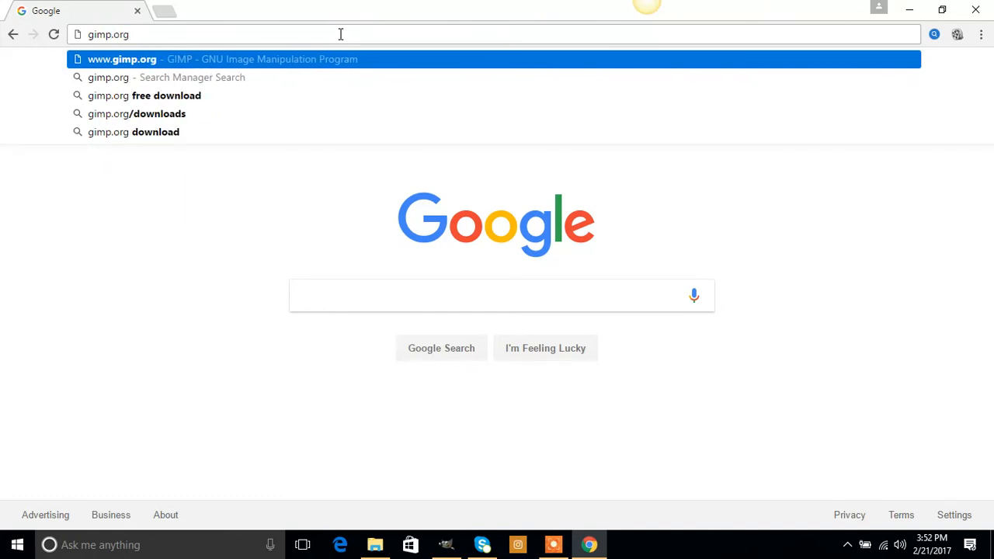
{"action": "key", "text": "Return"}
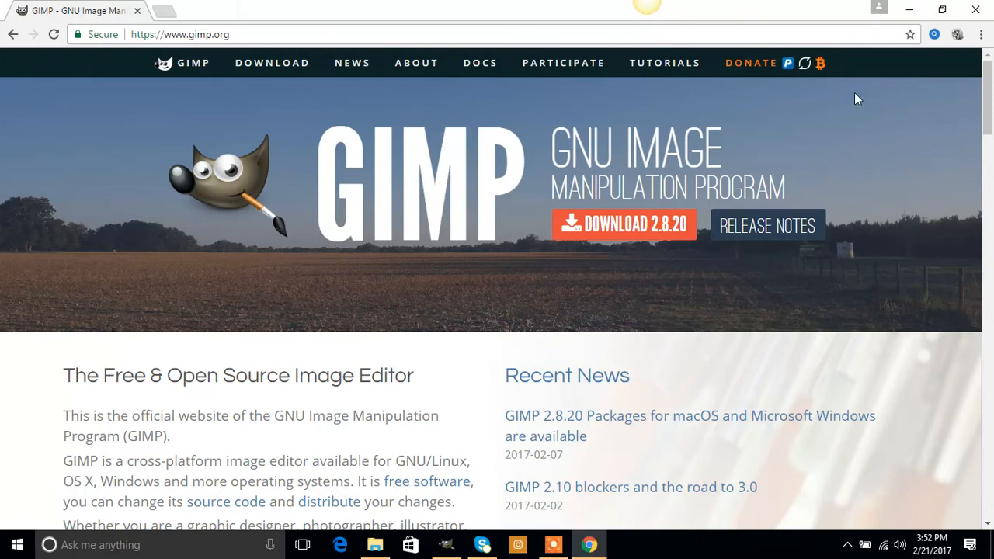
{"action": "left_click", "coordinate": [911, 11]}
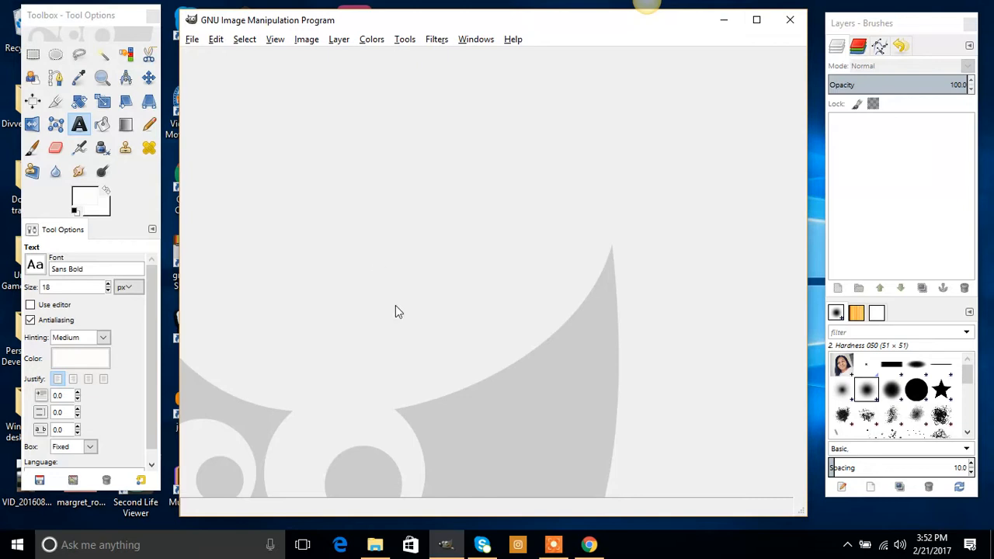
Dock the Toolbox at the left screen edge and the Layers - Brushes panel at the right edge.
{"action": "left_click", "coordinate": [449, 551]}
{"action": "left_click", "coordinate": [449, 552]}
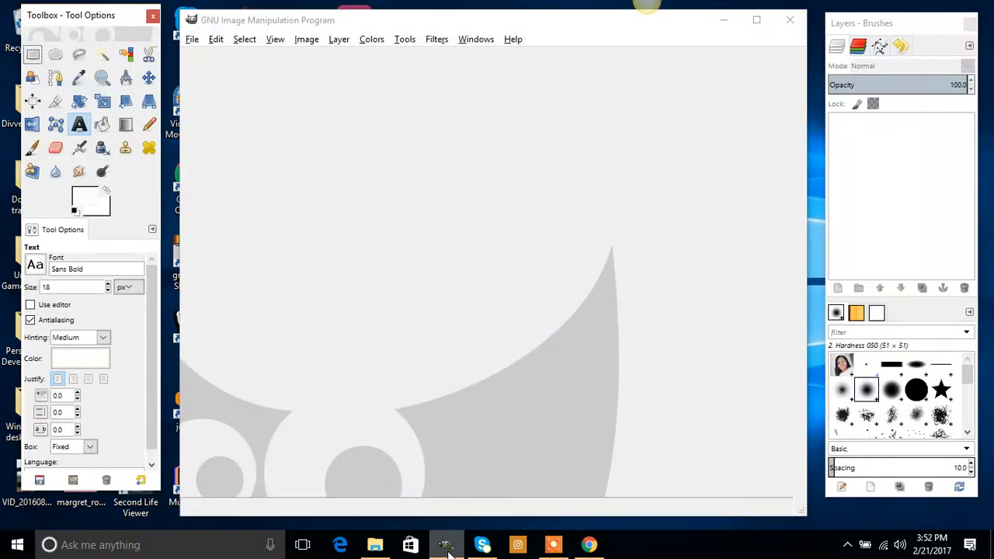
{"action": "mouse_move", "coordinate": [81, 18]}
{"action": "left_mouse_down"}
{"action": "mouse_move", "coordinate": [37, 23]}
{"action": "mouse_move", "coordinate": [94, 24]}
{"action": "mouse_move", "coordinate": [84, 24]}
{"action": "left_mouse_up"}
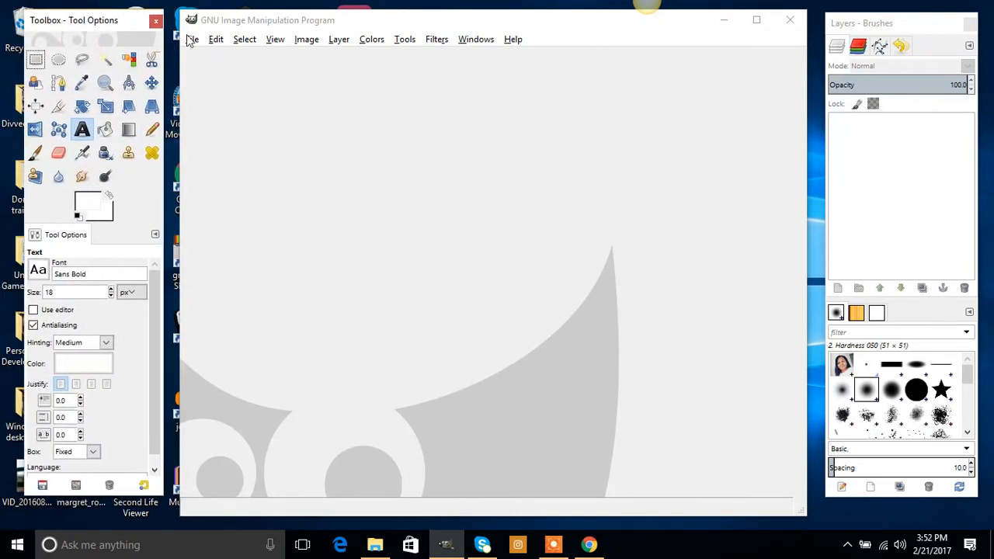
{"action": "mouse_move", "coordinate": [906, 28]}
{"action": "left_mouse_down"}
{"action": "mouse_move", "coordinate": [885, 28]}
{"action": "mouse_move", "coordinate": [933, 29]}
{"action": "mouse_move", "coordinate": [55, 99]}
{"action": "mouse_move", "coordinate": [104, 96]}
{"action": "left_mouse_up"}
{"action": "mouse_move", "coordinate": [105, 24]}
{"action": "left_mouse_down"}
{"action": "mouse_move", "coordinate": [921, 33]}
{"action": "mouse_move", "coordinate": [63, 44]}
{"action": "mouse_move", "coordinate": [79, 36]}
{"action": "left_mouse_up"}
{"action": "left_click_drag", "start_coordinate": [142, 87], "coordinate": [968, 48]}
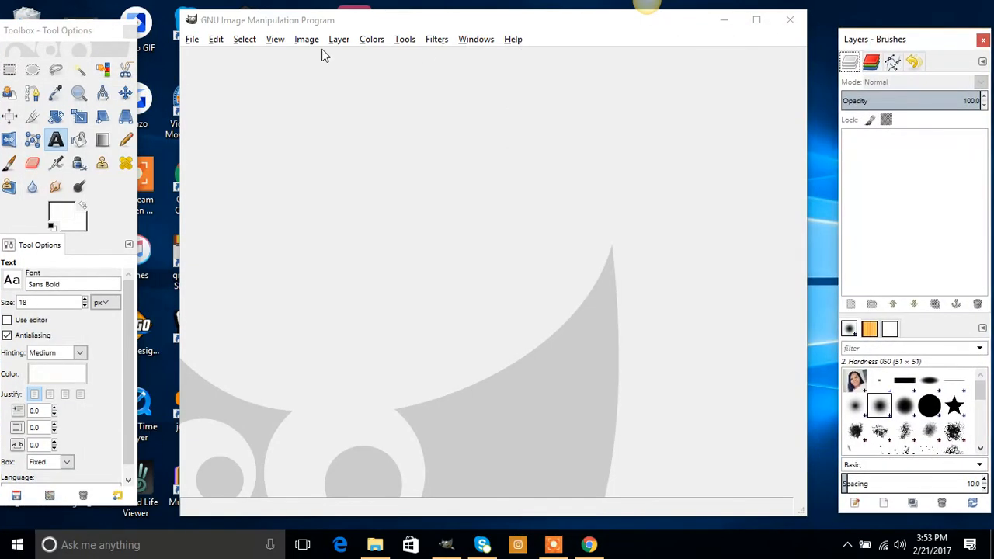
{"action": "left_click_drag", "start_coordinate": [52, 48], "coordinate": [70, 34]}
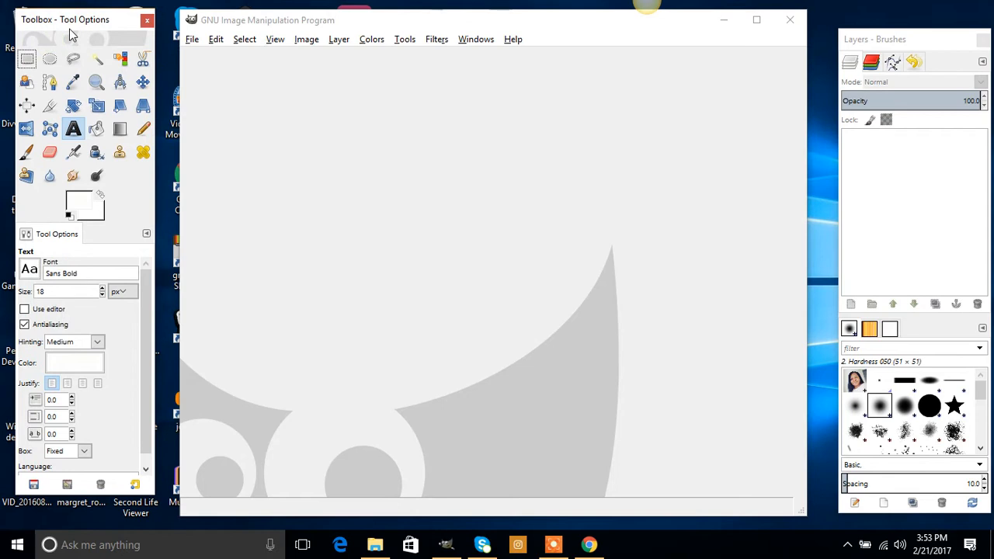
{"action": "left_click", "coordinate": [192, 41]}
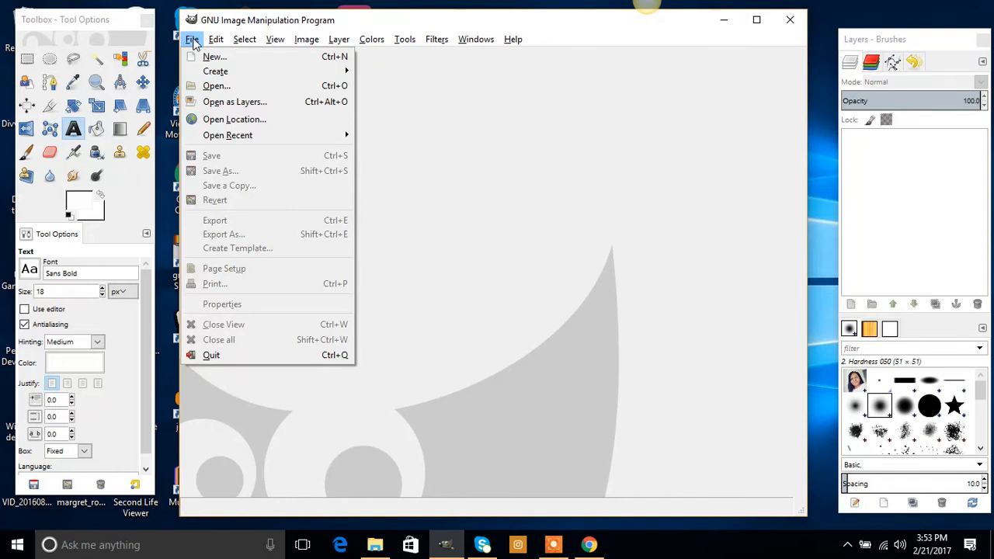
Open Welcome Fyler.jpg from Desktop > Divvee Social > Recognition Templates > Blank Recognition Template.
{"action": "left_click", "coordinate": [213, 87]}
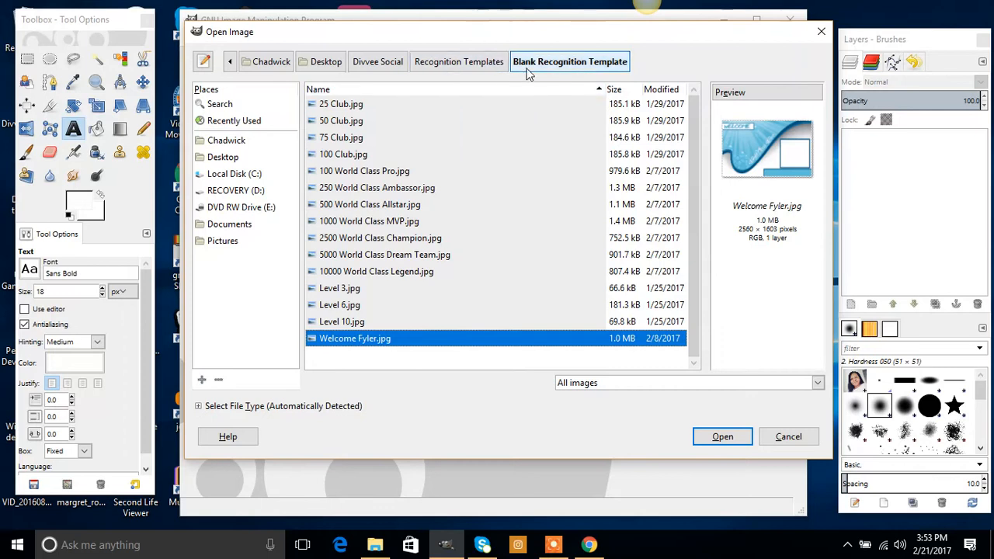
{"action": "left_click", "coordinate": [326, 62]}
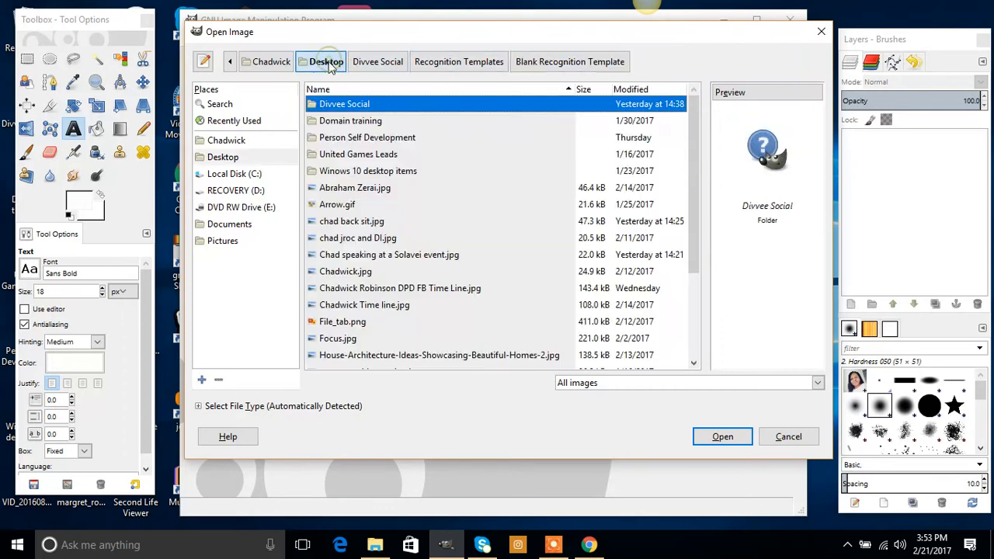
{"action": "double_click", "coordinate": [332, 106]}
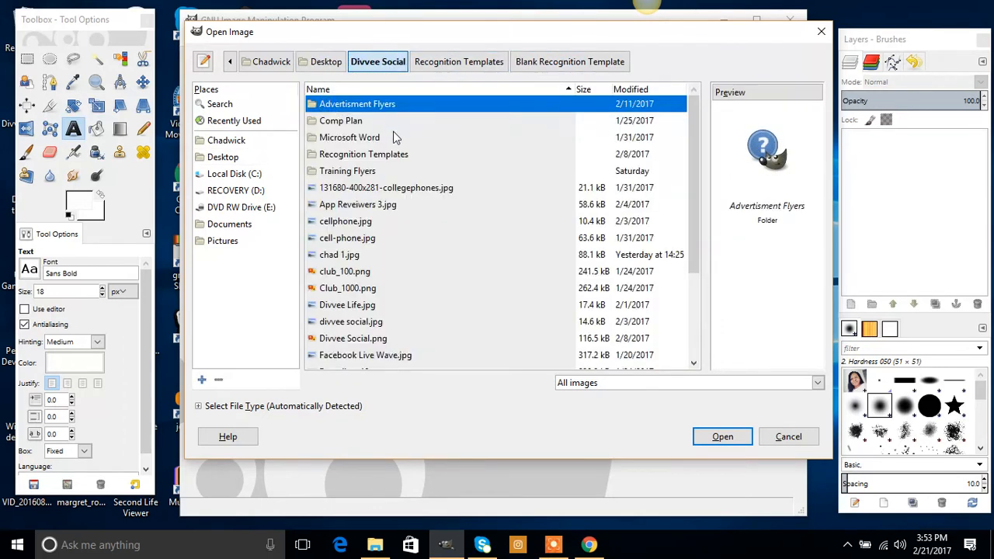
{"action": "double_click", "coordinate": [369, 156]}
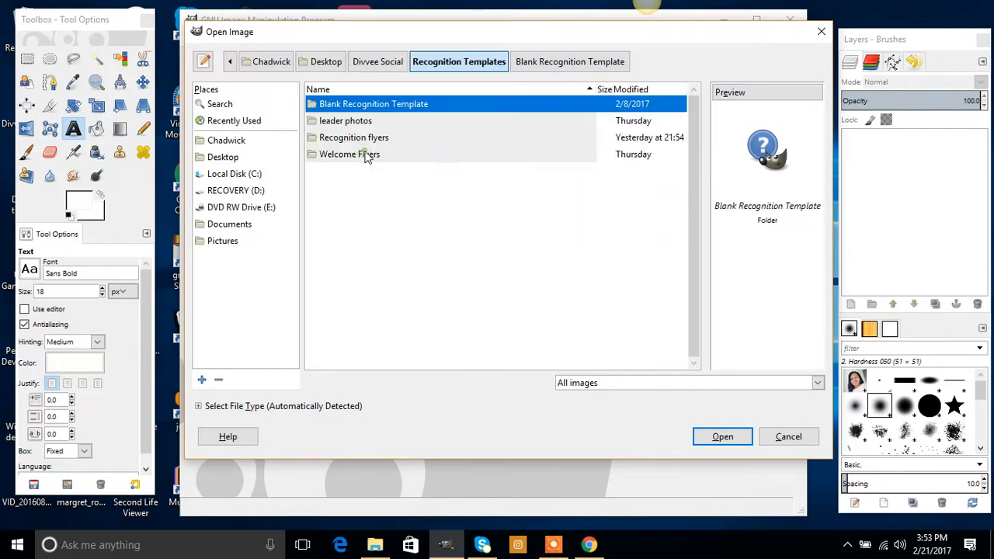
{"action": "double_click", "coordinate": [365, 105]}
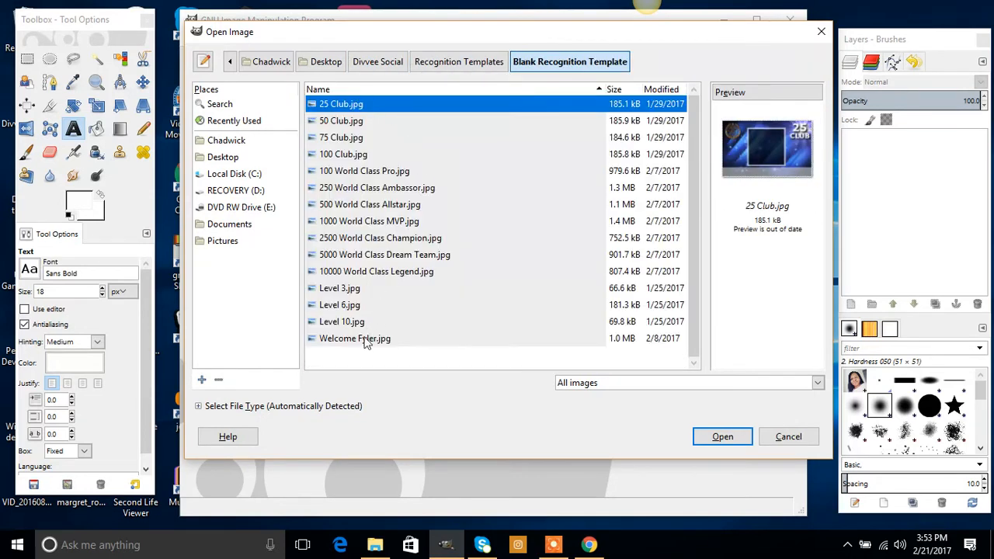
{"action": "double_click", "coordinate": [365, 339]}
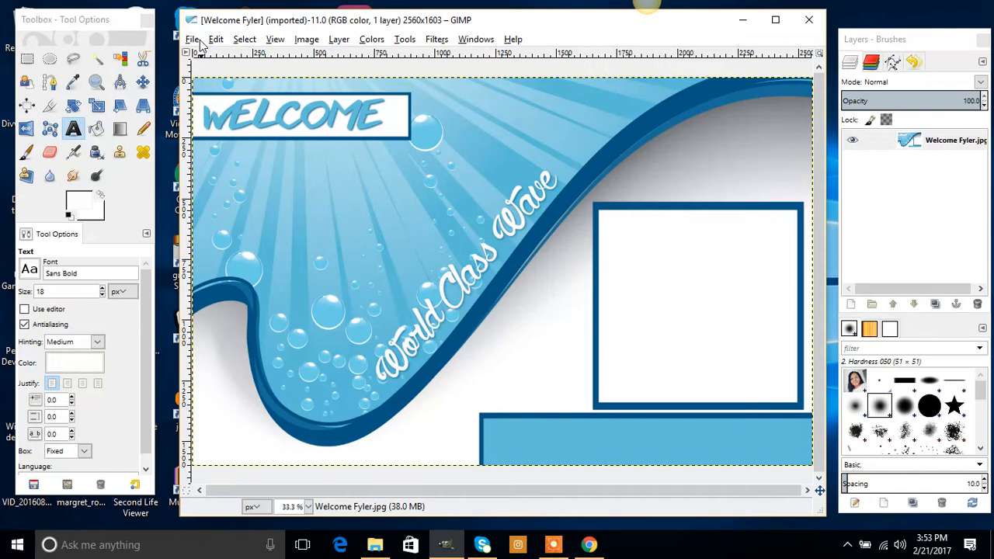
Bring the gimp.org browser forward briefly, then minimize it again to return to GIMP.
{"action": "mouse_move", "coordinate": [598, 549]}
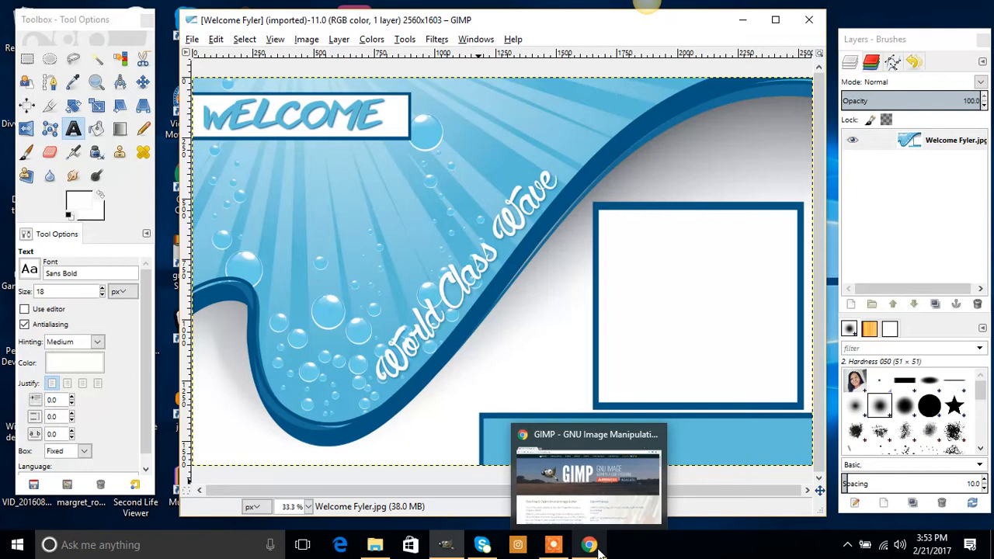
{"action": "left_click", "coordinate": [596, 547]}
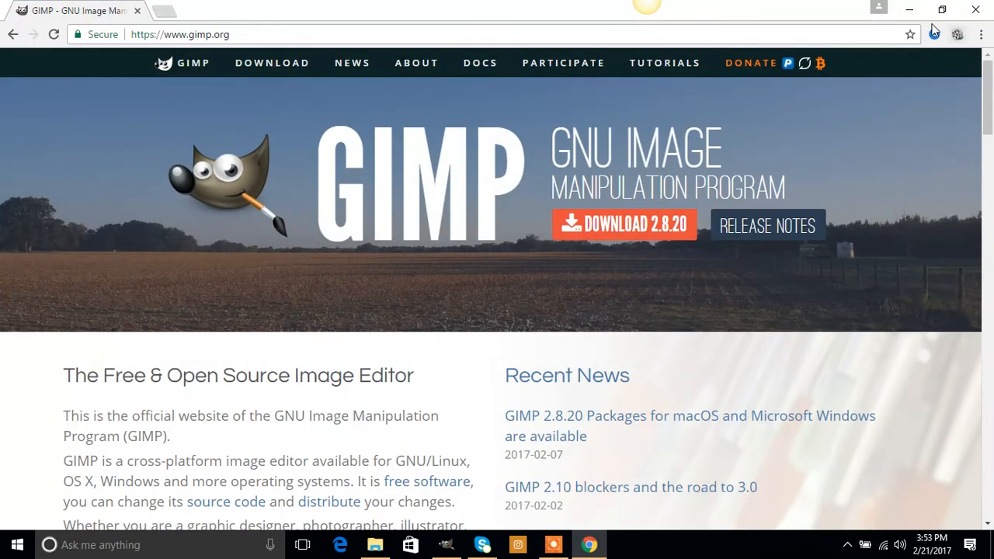
{"action": "left_click", "coordinate": [910, 14]}
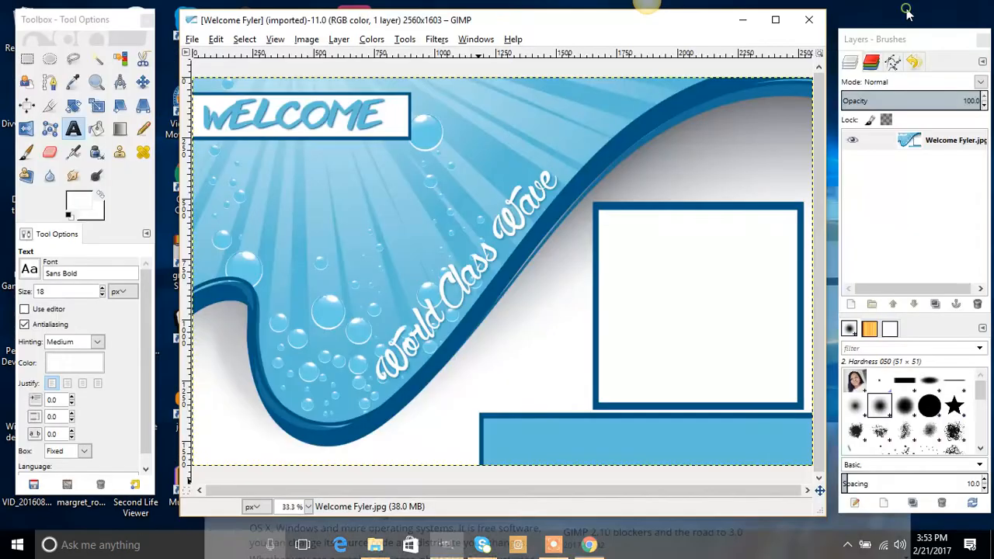
{"action": "left_click", "coordinate": [194, 40]}
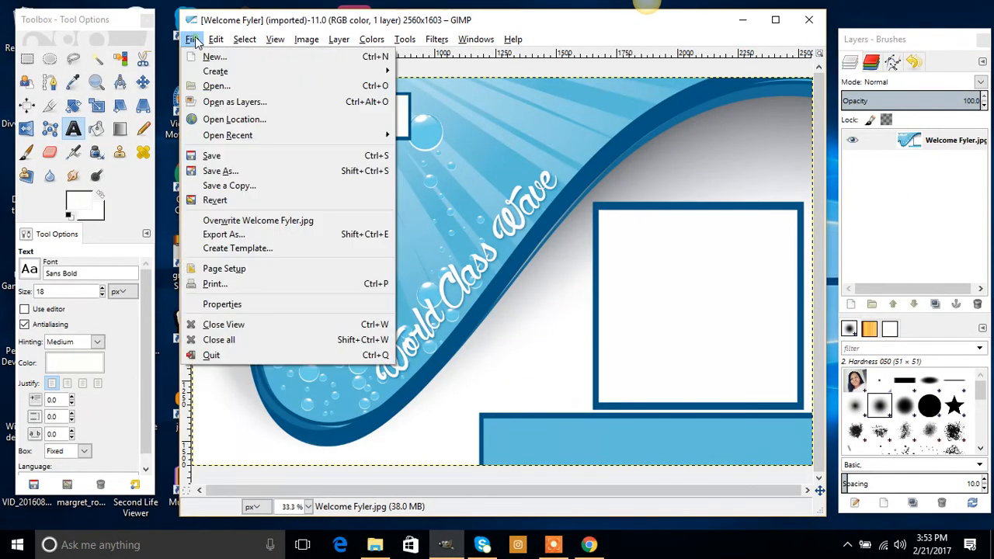
Open the second leader portrait from the leader photos folder, converting it to built-in sRGB.
{"action": "left_click", "coordinate": [216, 86]}
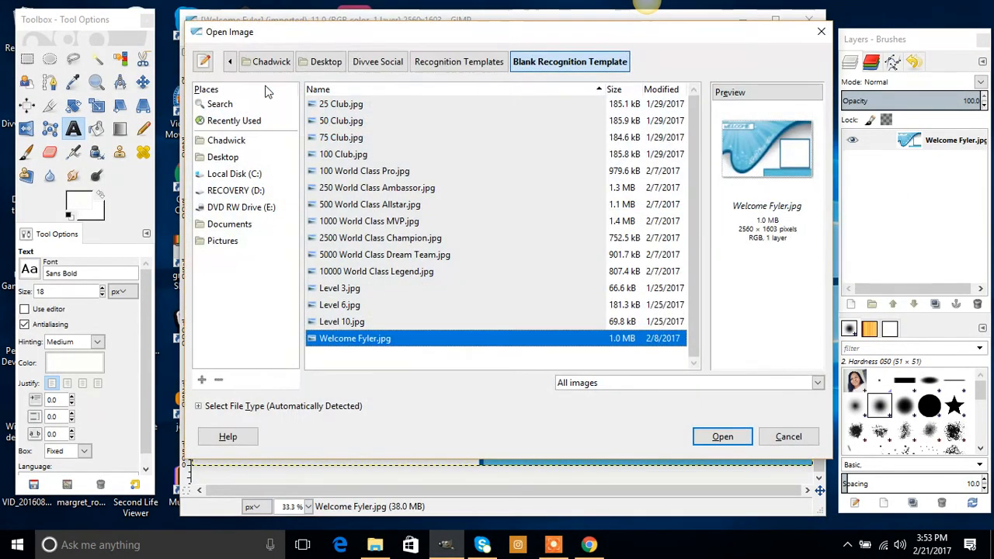
{"action": "left_click", "coordinate": [437, 66]}
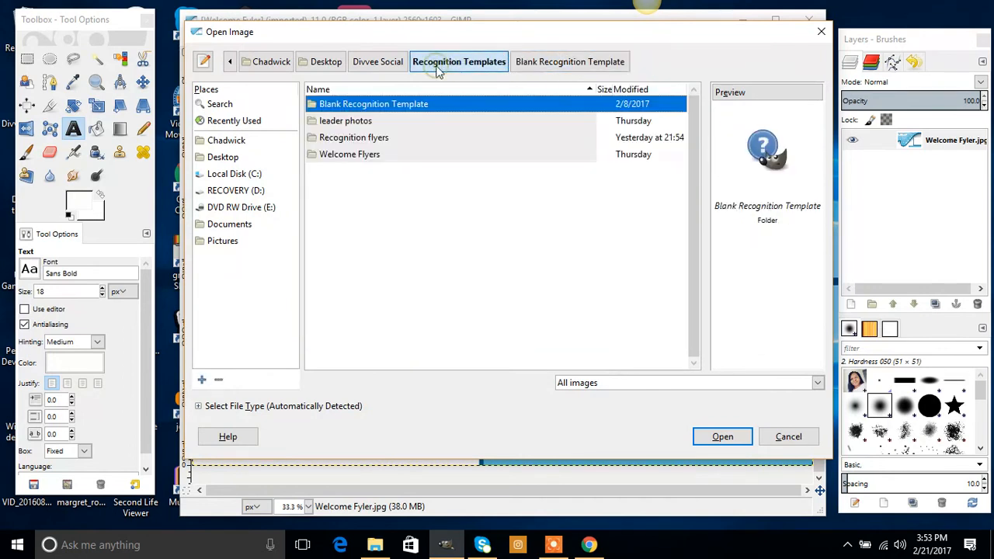
{"action": "double_click", "coordinate": [351, 126]}
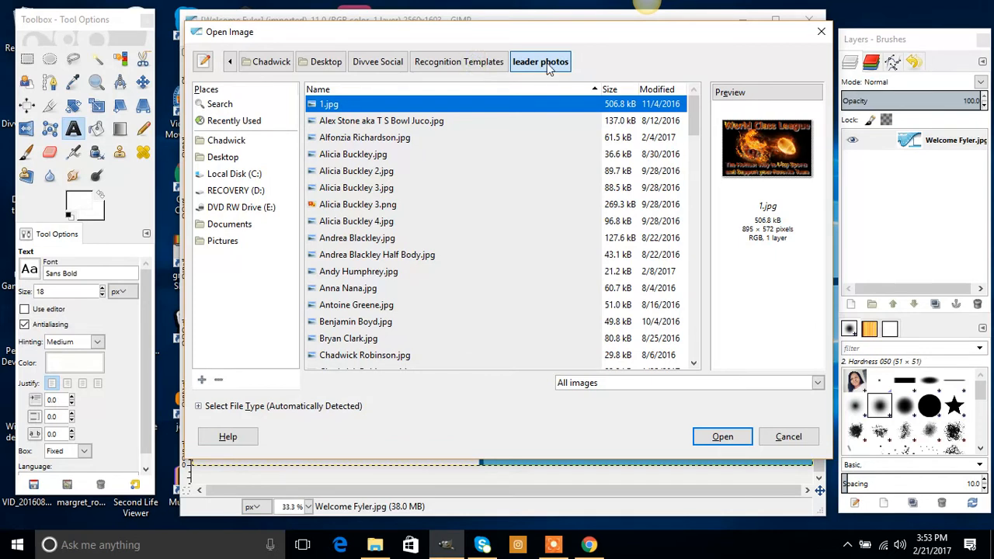
{"action": "left_click", "coordinate": [362, 173]}
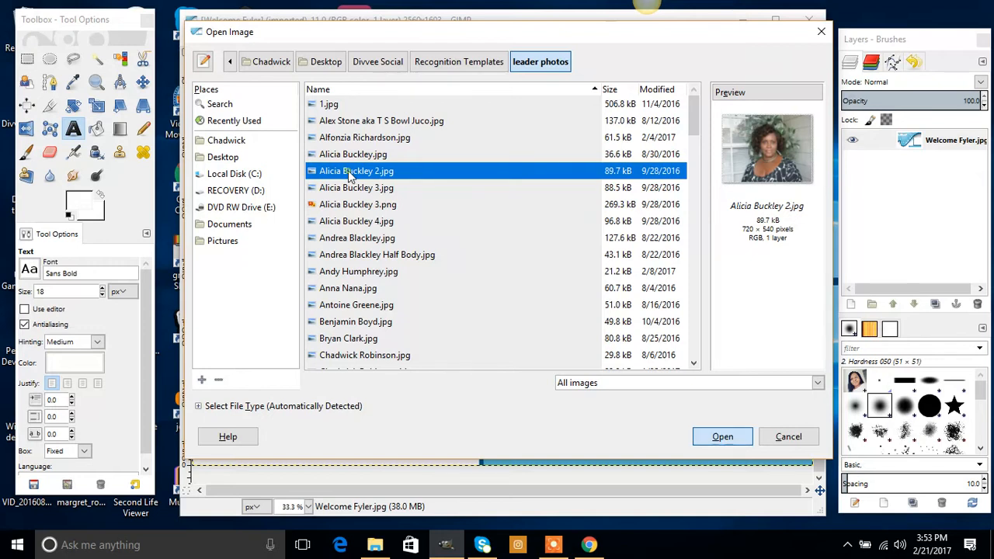
{"action": "double_click", "coordinate": [349, 172]}
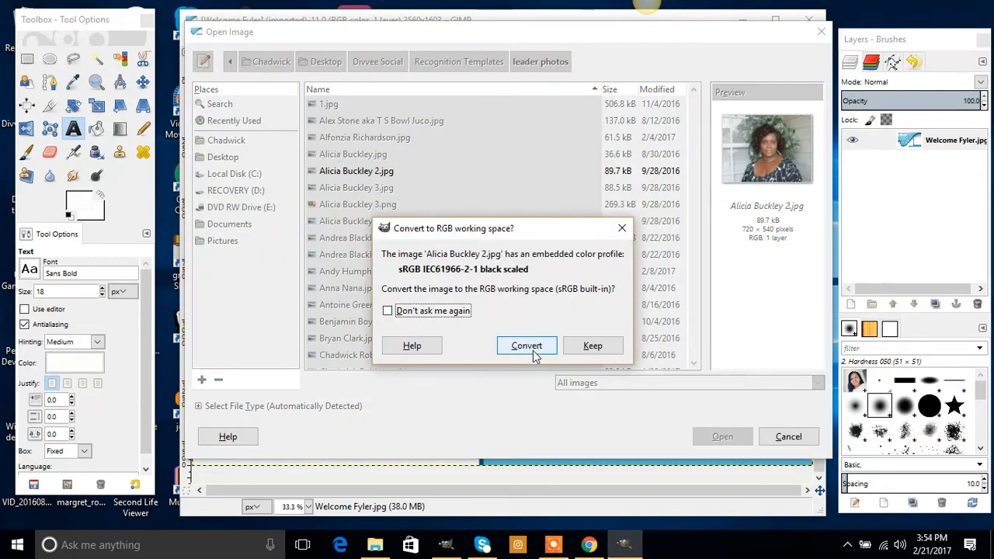
{"action": "left_click", "coordinate": [528, 346]}
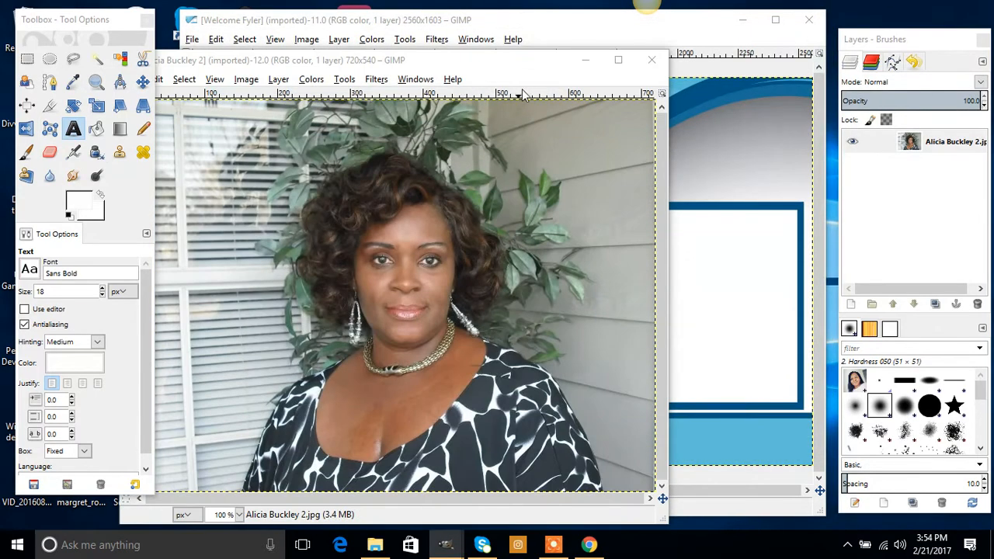
{"action": "left_click_drag", "start_coordinate": [555, 69], "coordinate": [632, 72]}
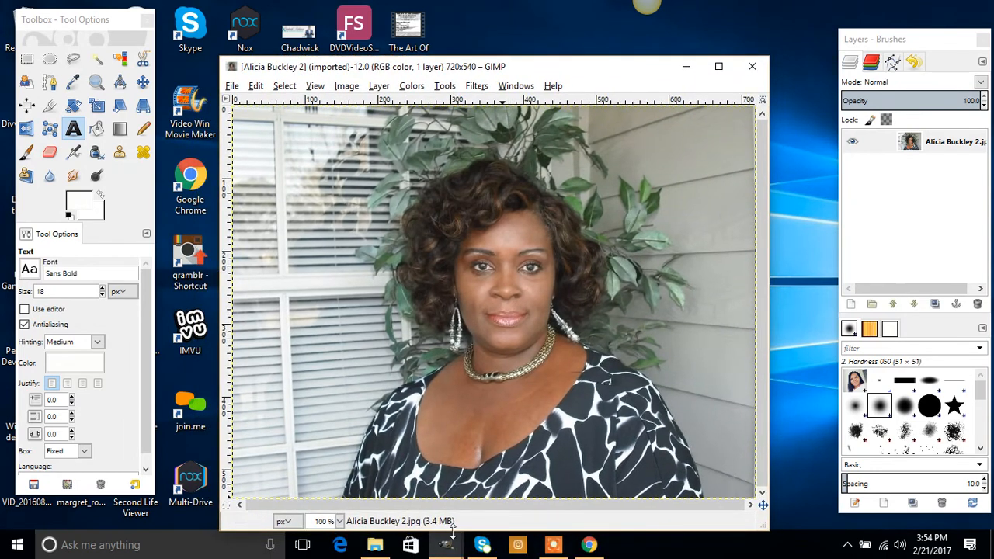
Bring the portrait photo window forward and shift it up and to the left.
{"action": "mouse_move", "coordinate": [446, 544]}
{"action": "left_click", "coordinate": [425, 486]}
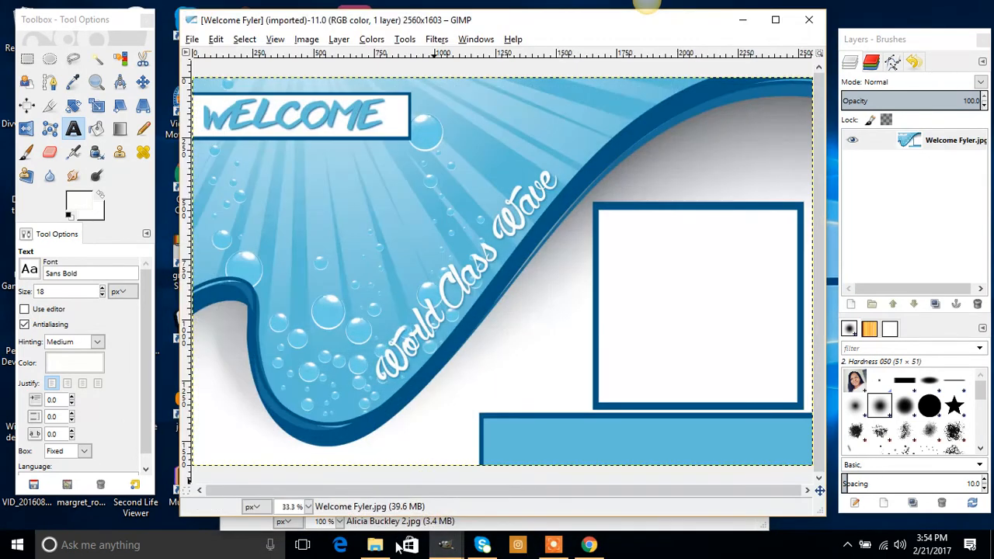
{"action": "left_click", "coordinate": [526, 529]}
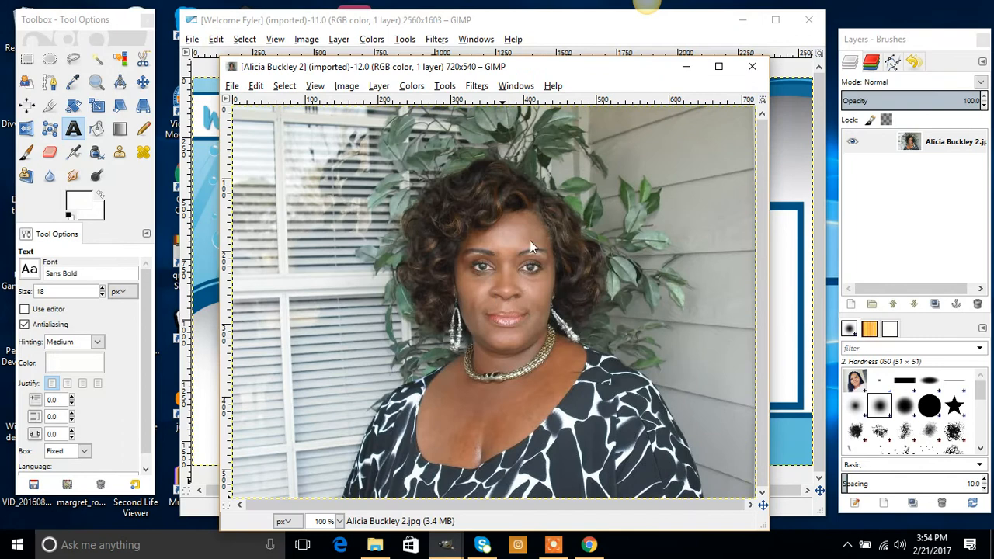
{"action": "left_click_drag", "start_coordinate": [564, 69], "coordinate": [405, 52]}
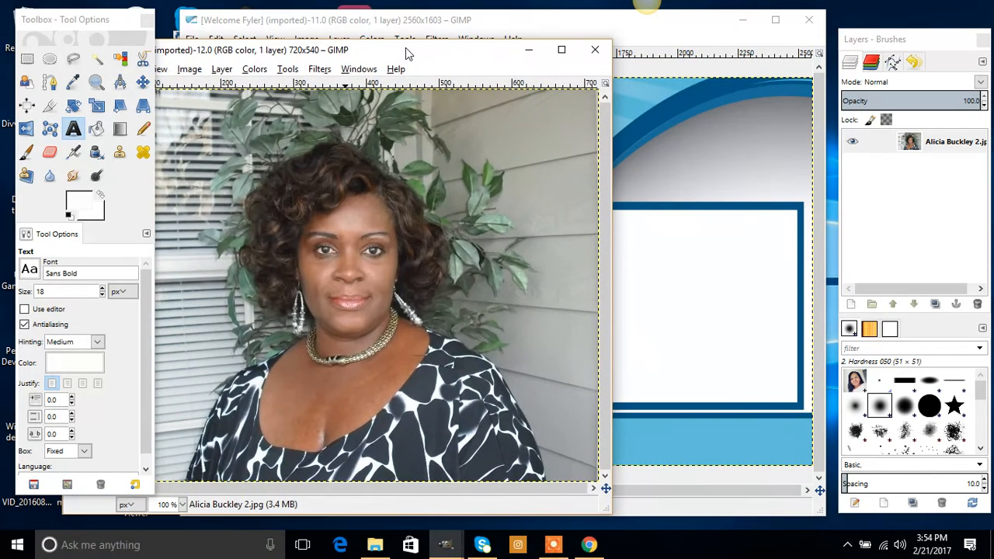
Copy the entire portrait image to the clipboard with Edit > Copy.
{"action": "left_click", "coordinate": [143, 83]}
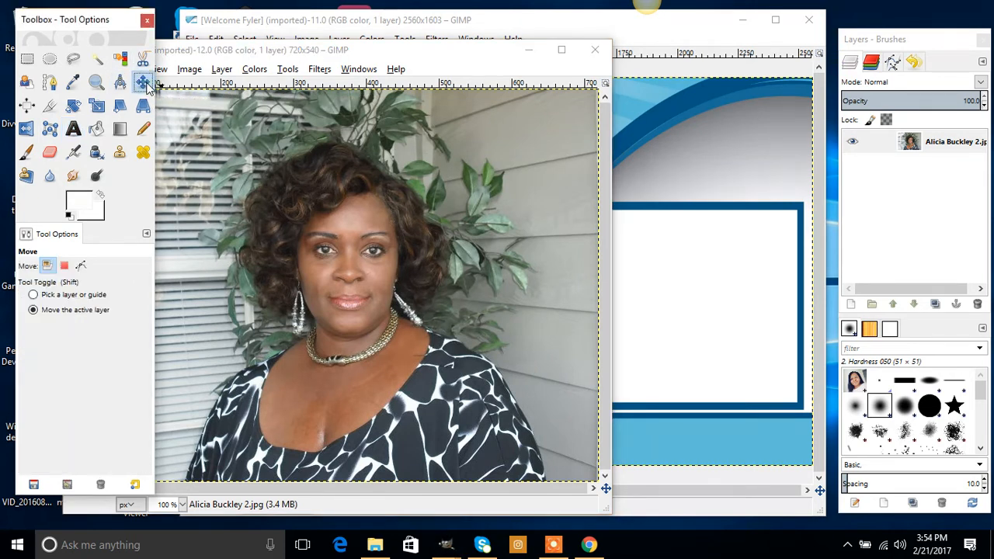
{"action": "left_click", "coordinate": [396, 235]}
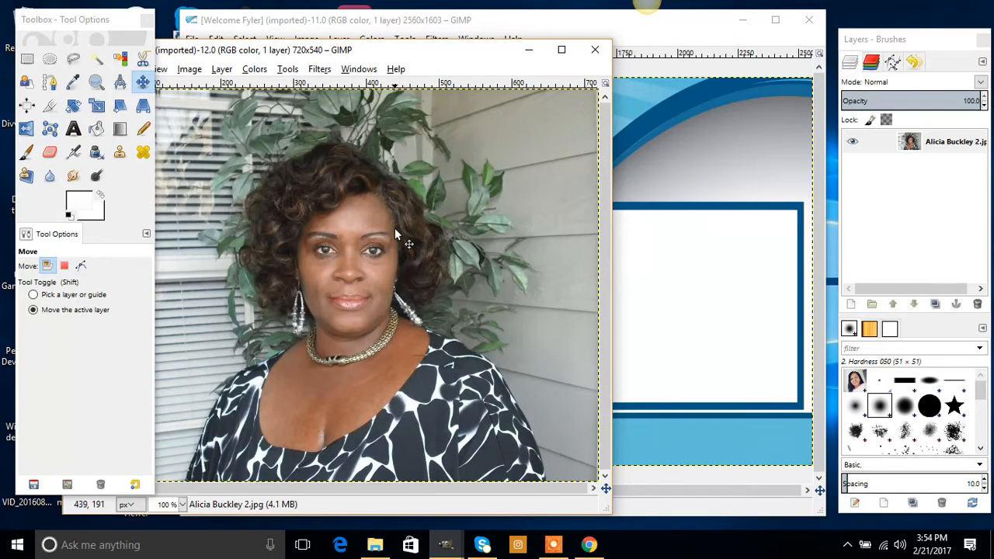
{"action": "right_click", "coordinate": [396, 234]}
{"action": "mouse_move", "coordinate": [439, 269]}
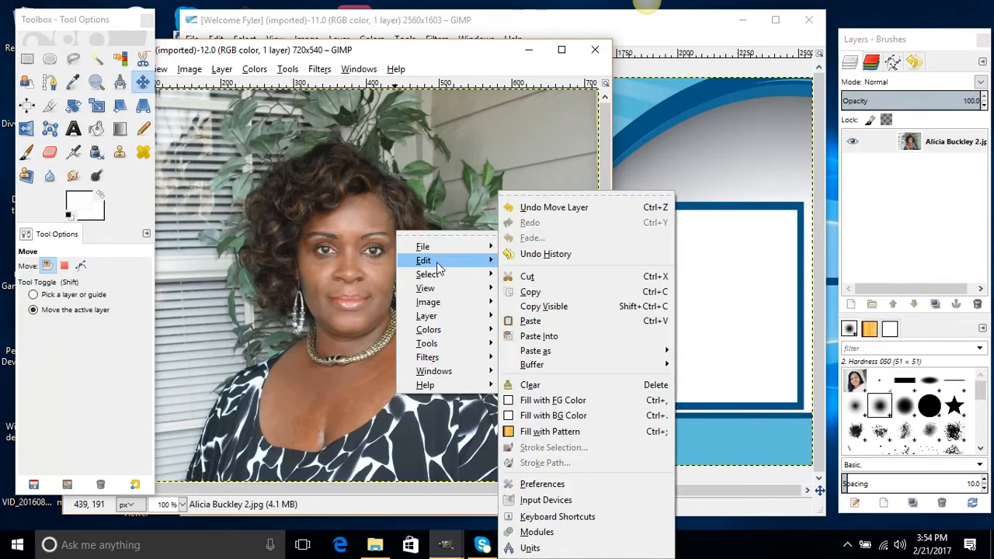
{"action": "left_click", "coordinate": [577, 291]}
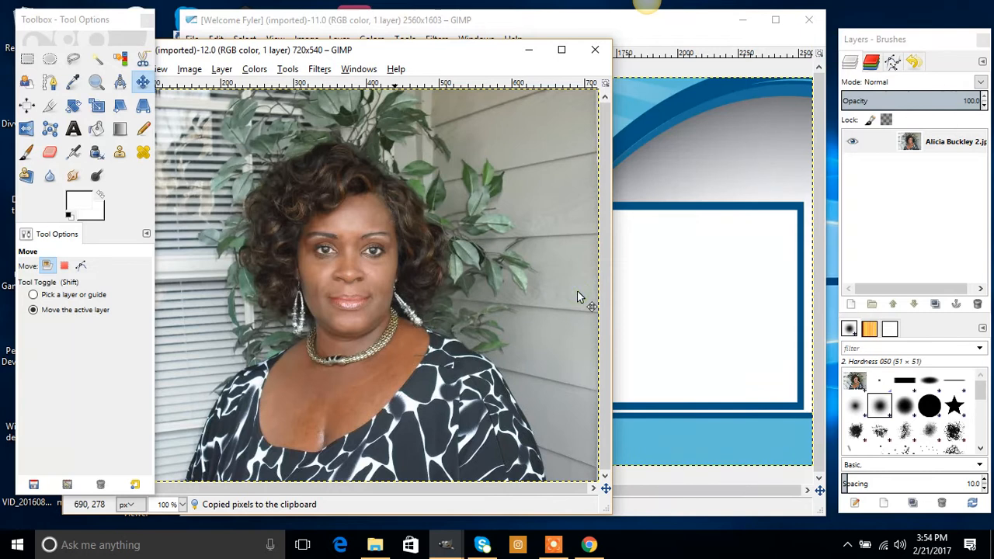
{"action": "left_click", "coordinate": [654, 34]}
Paste the portrait into the flyer and drag it into the white photo frame on the right.
{"action": "key", "text": "ctrl+v"}
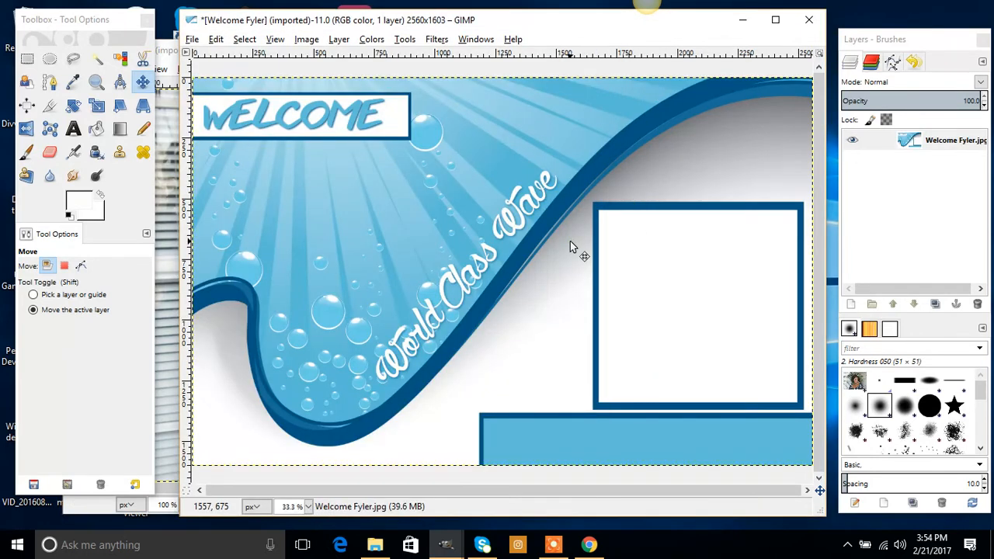
{"action": "right_click", "coordinate": [570, 242]}
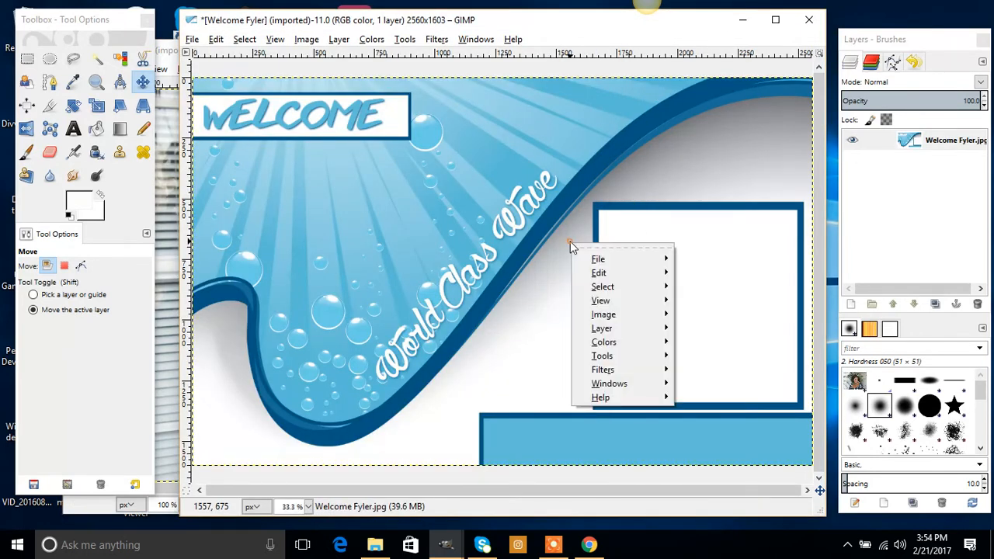
{"action": "mouse_move", "coordinate": [663, 281]}
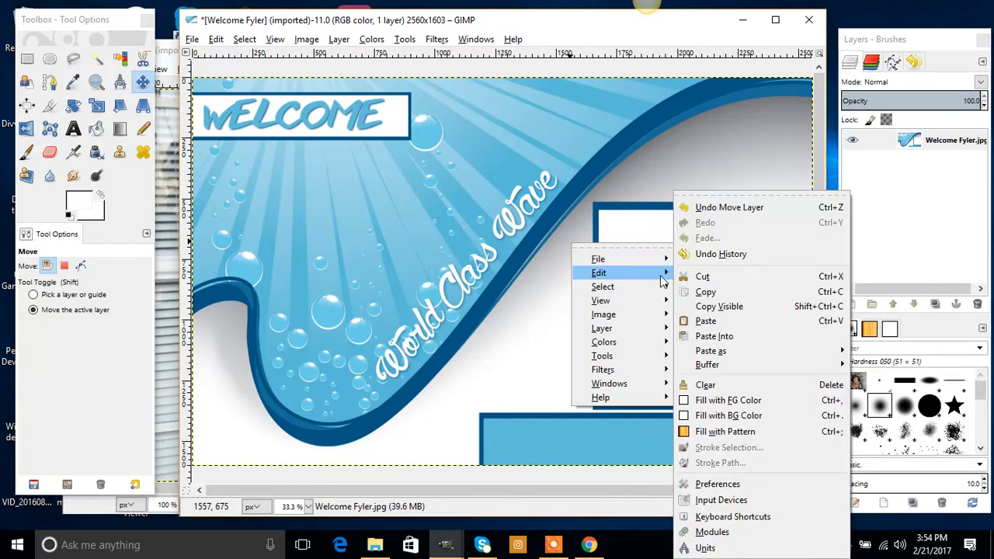
{"action": "left_click", "coordinate": [761, 321]}
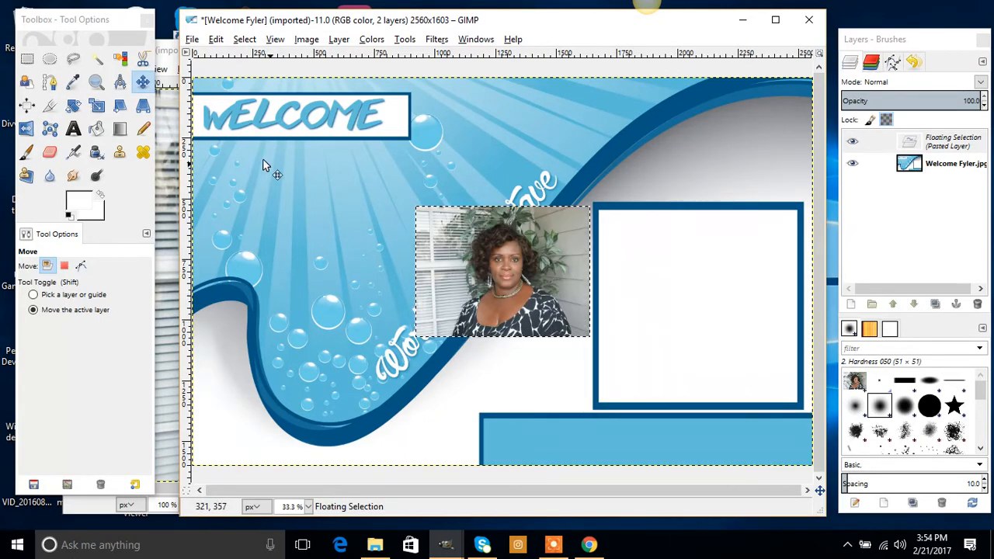
{"action": "left_click", "coordinate": [143, 82]}
{"action": "left_click_drag", "start_coordinate": [502, 262], "coordinate": [691, 268]}
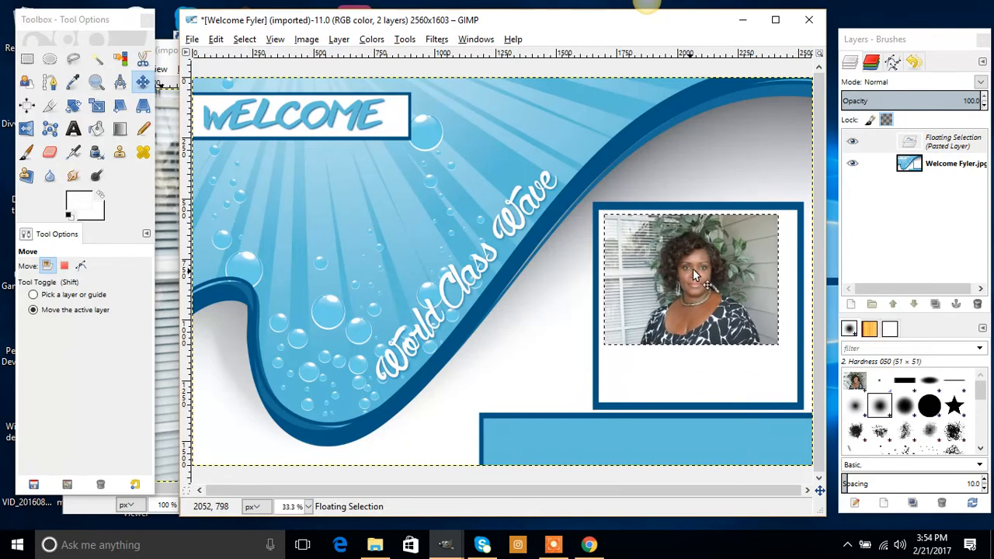
Scale the pasted photo with width and height linked, enlarging it to about 777 pixels wide.
{"action": "left_click", "coordinate": [97, 107]}
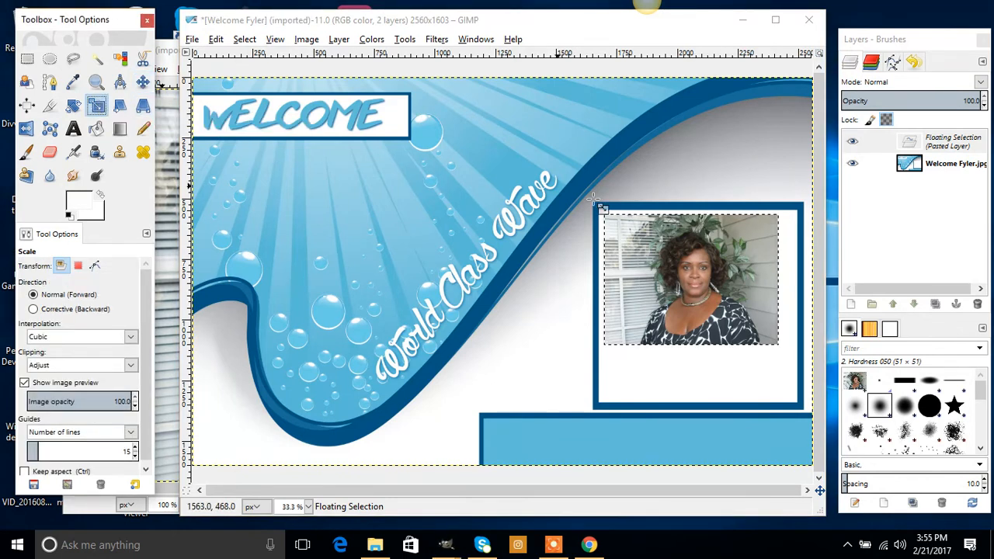
{"action": "left_click", "coordinate": [684, 290]}
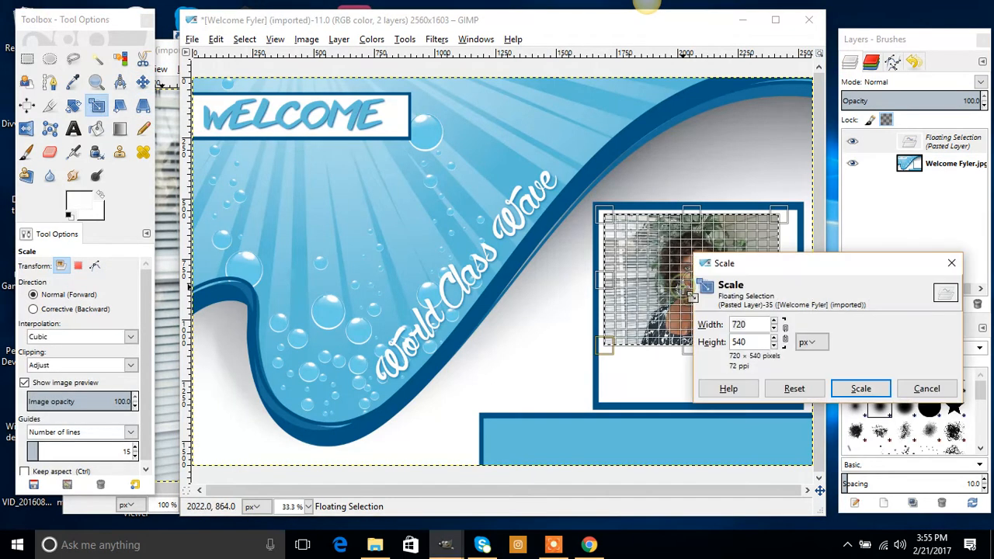
{"action": "left_click_drag", "start_coordinate": [851, 266], "coordinate": [436, 264]}
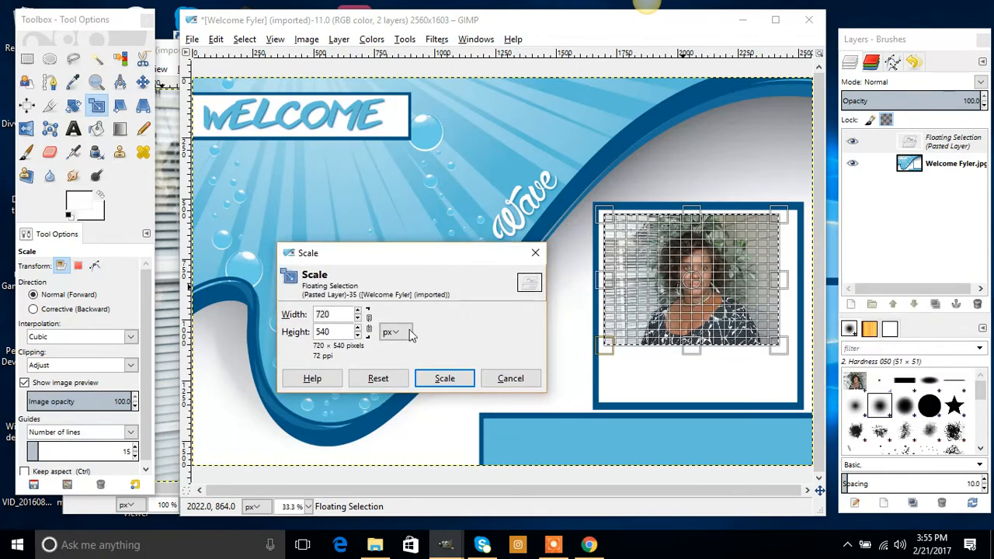
{"action": "left_click", "coordinate": [369, 324]}
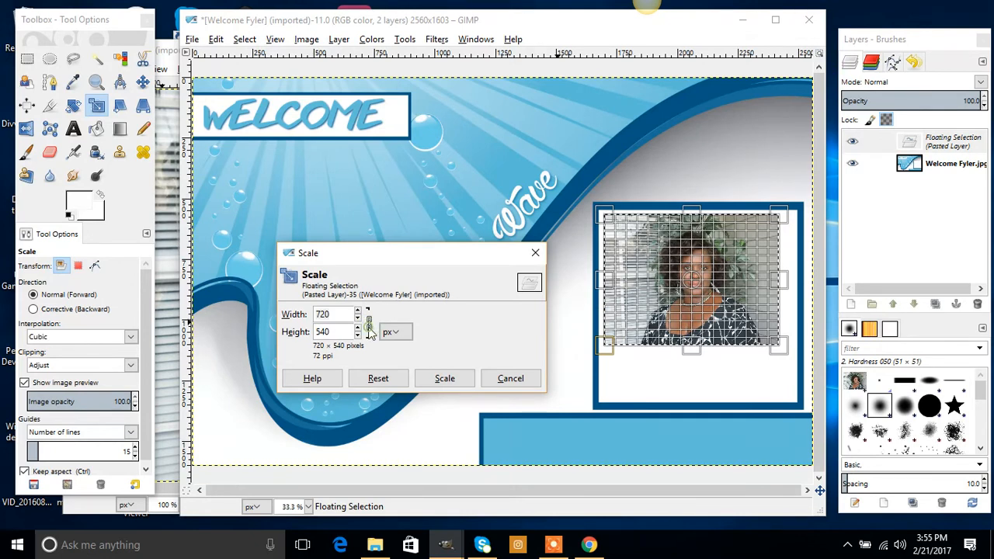
{"action": "left_click_drag", "start_coordinate": [359, 312], "coordinate": [360, 314]}
{"action": "left_click", "coordinate": [359, 311]}
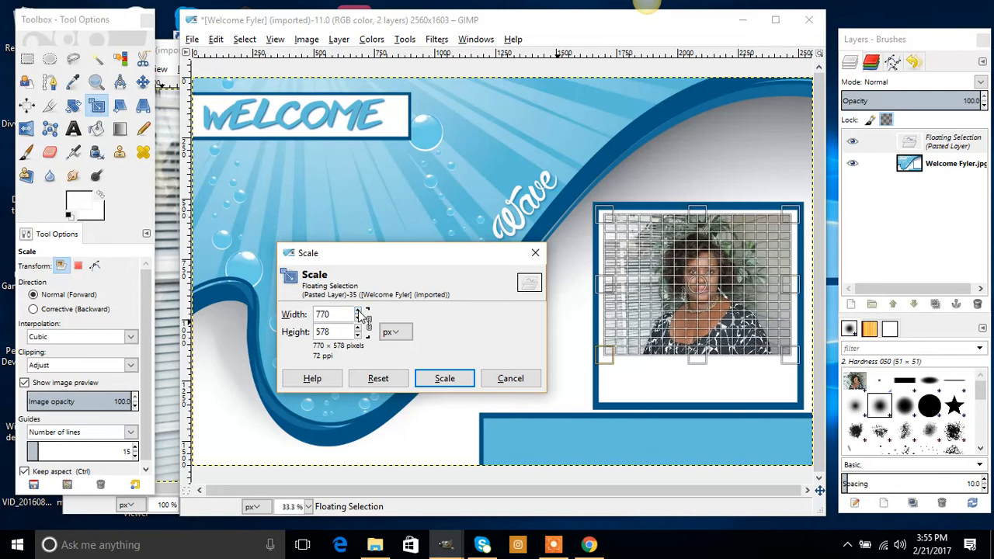
{"action": "left_click", "coordinate": [359, 311]}
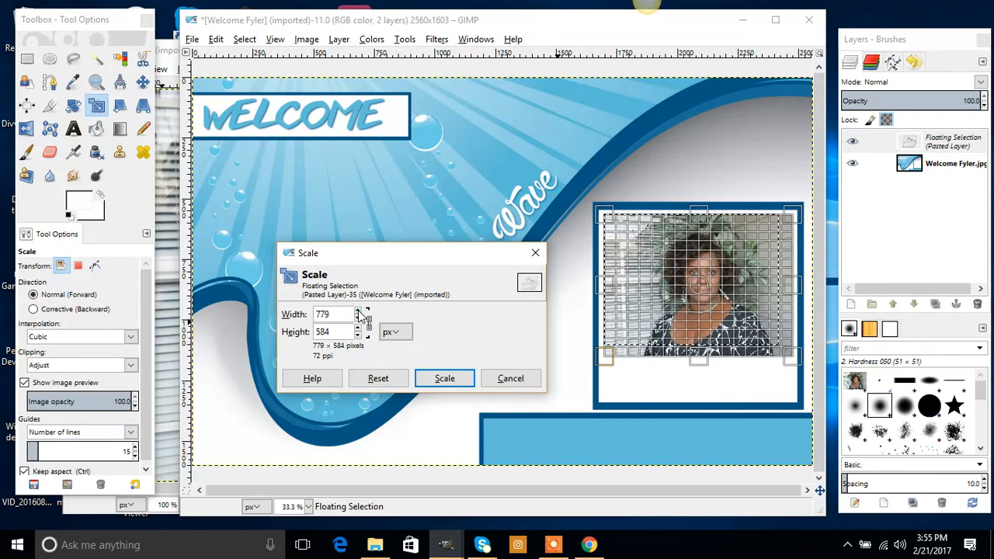
{"action": "left_click", "coordinate": [370, 325]}
{"action": "left_click", "coordinate": [369, 326]}
{"action": "left_click", "coordinate": [697, 322]}
Unlink the dimensions and stretch the photo to 784 × 762 pixels to fill the frame.
{"action": "left_click", "coordinate": [369, 321]}
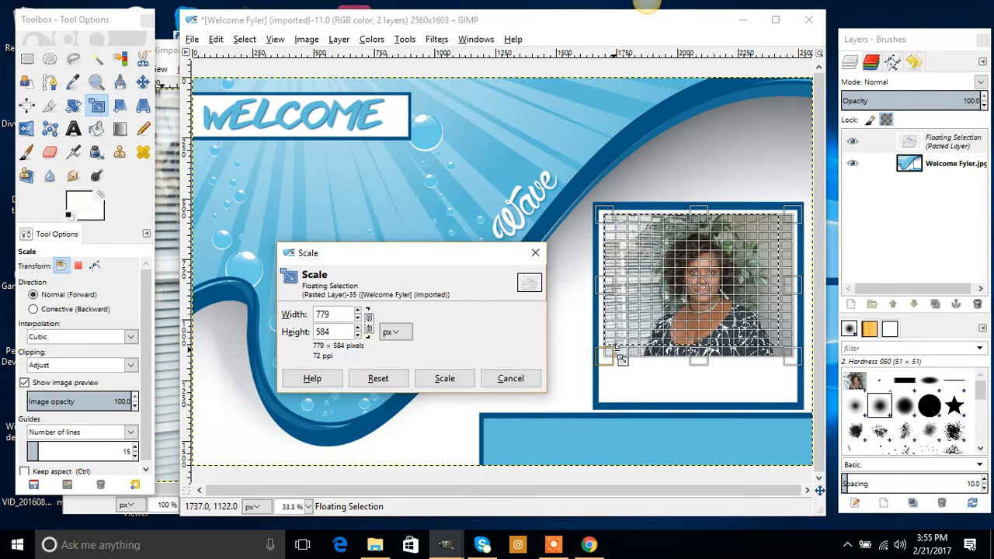
{"action": "left_click", "coordinate": [358, 311]}
{"action": "left_click", "coordinate": [358, 311]}
{"action": "left_click", "coordinate": [358, 335]}
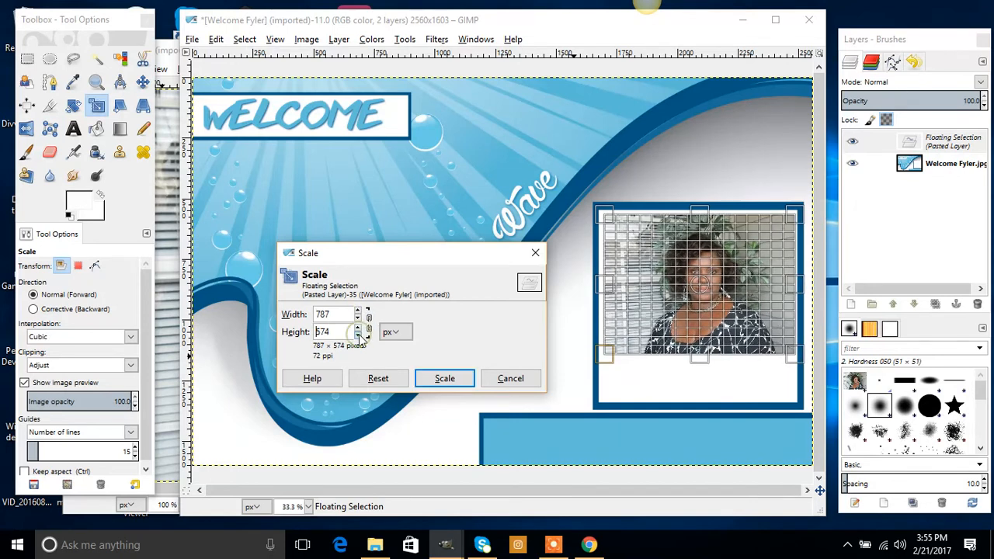
{"action": "left_click", "coordinate": [359, 327]}
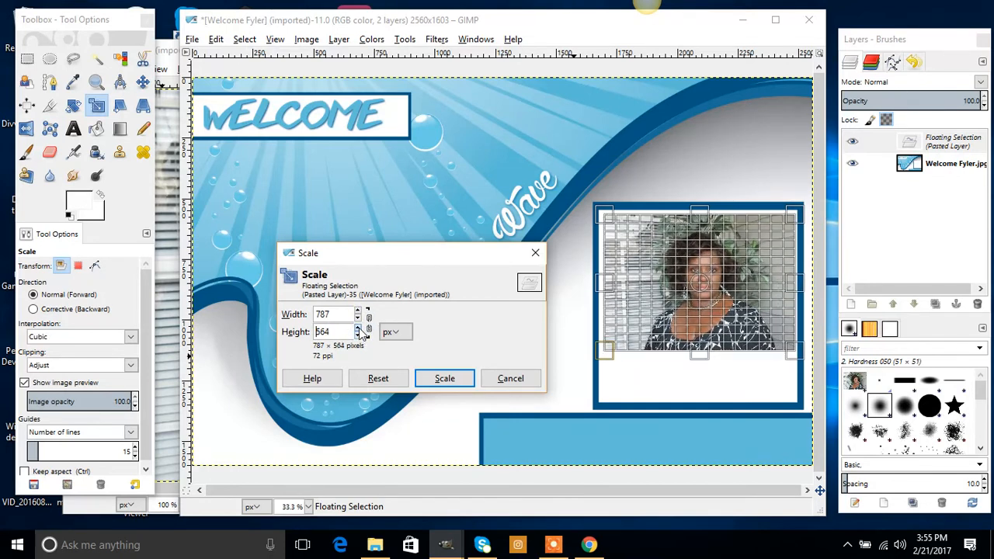
{"action": "left_click_drag", "start_coordinate": [640, 360], "coordinate": [612, 397]}
{"action": "left_click_drag", "start_coordinate": [797, 309], "coordinate": [795, 310]}
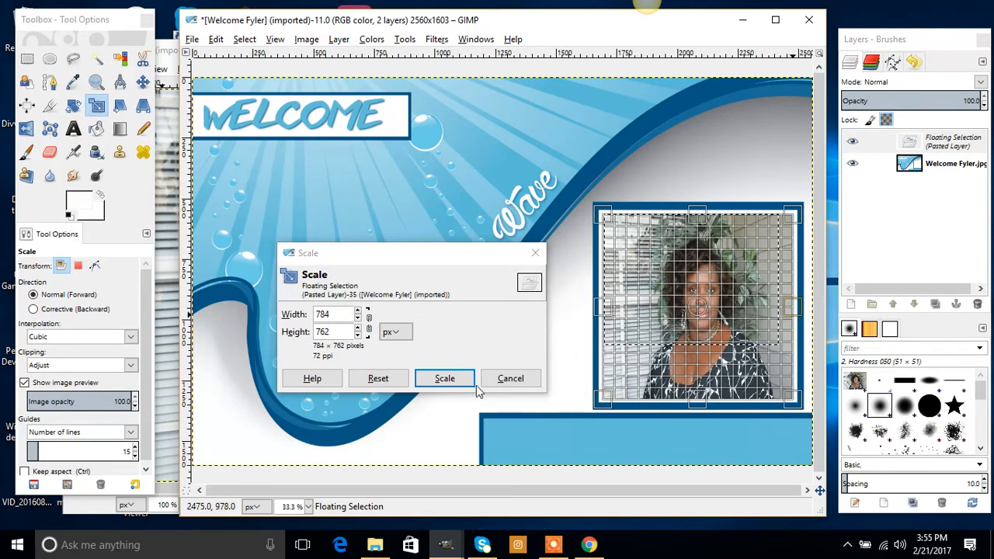
{"action": "left_click", "coordinate": [445, 379]}
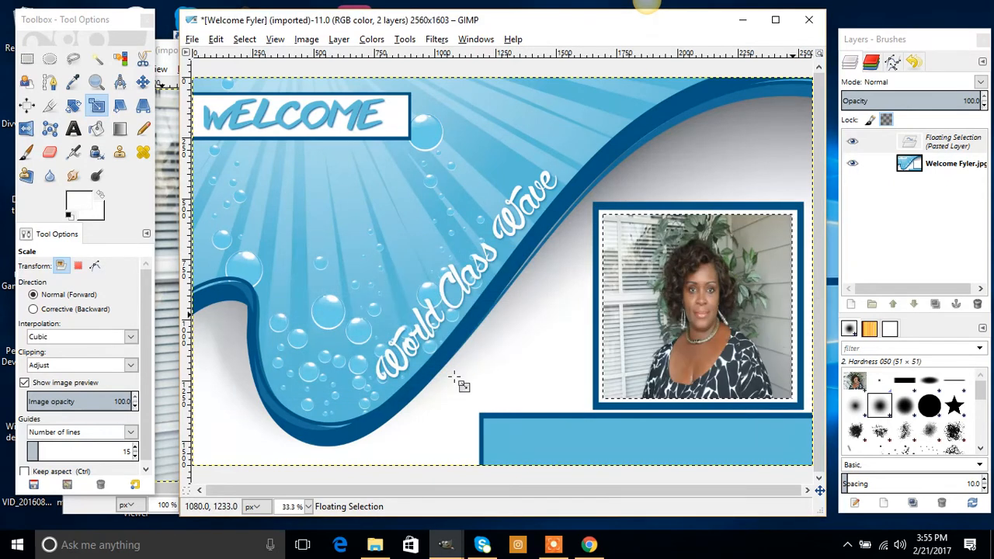
{"action": "left_click", "coordinate": [142, 88]}
Nudge the portrait into place and anchor the floating Pasted Layer onto the flyer layer.
{"action": "left_click_drag", "start_coordinate": [719, 262], "coordinate": [718, 264]}
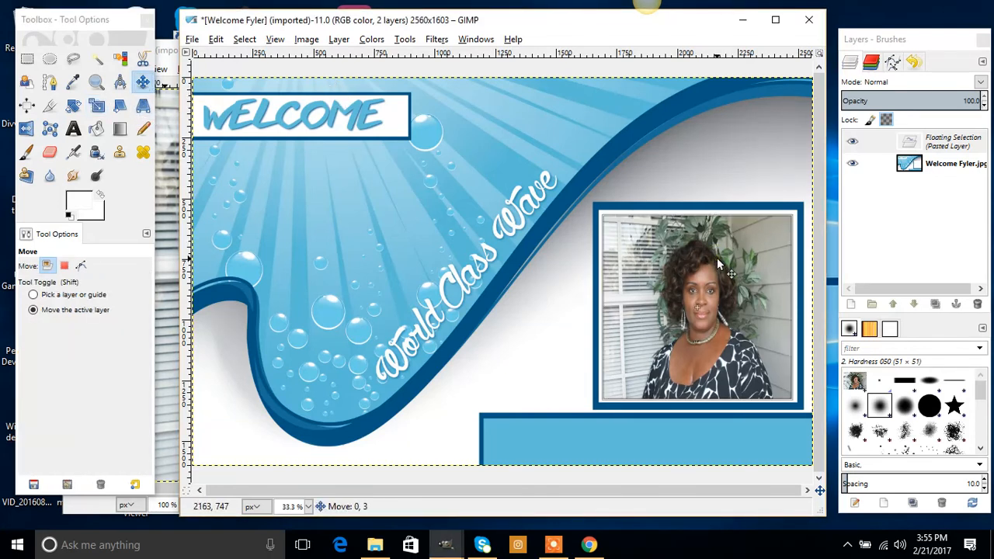
{"action": "left_click_drag", "start_coordinate": [718, 265], "coordinate": [720, 255]}
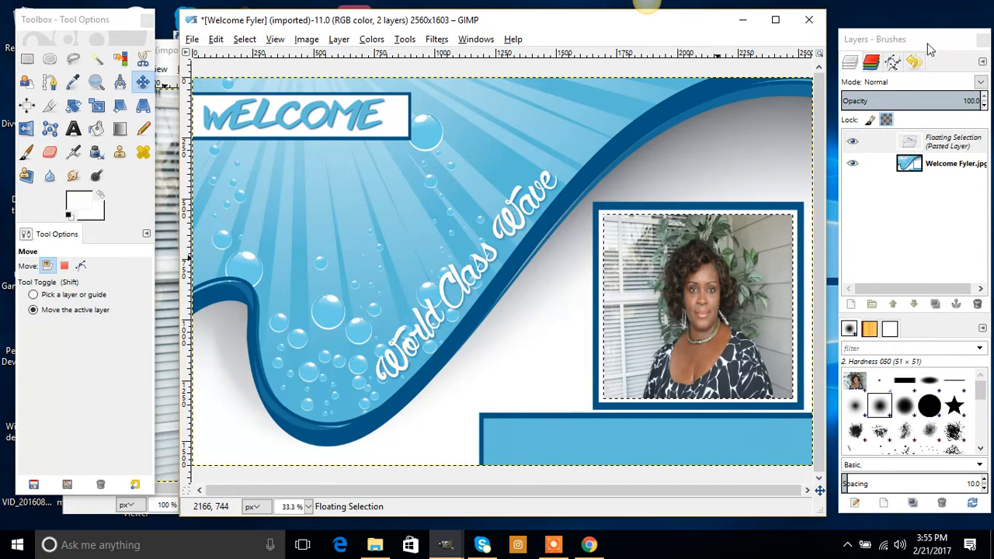
{"action": "left_click_drag", "start_coordinate": [928, 51], "coordinate": [926, 44]}
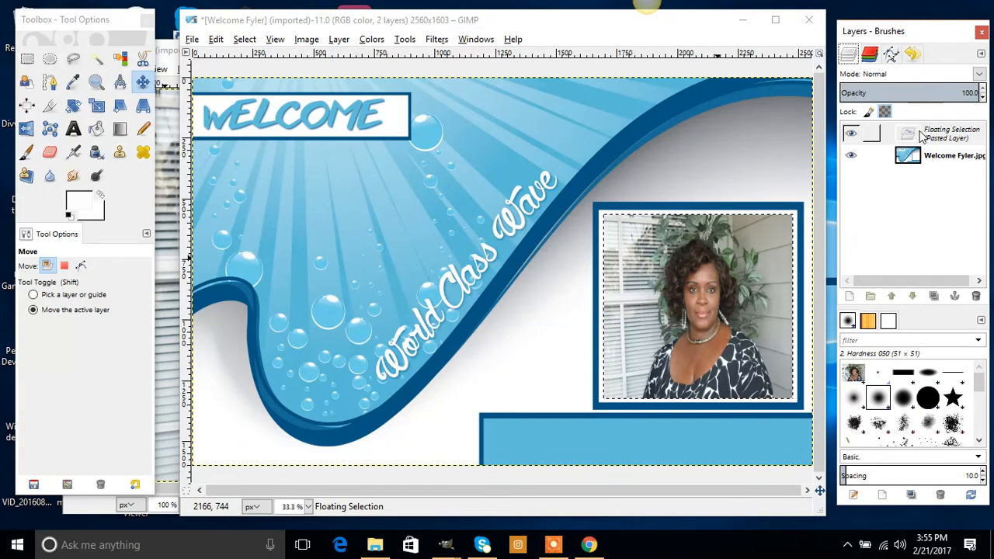
{"action": "left_click", "coordinate": [960, 138]}
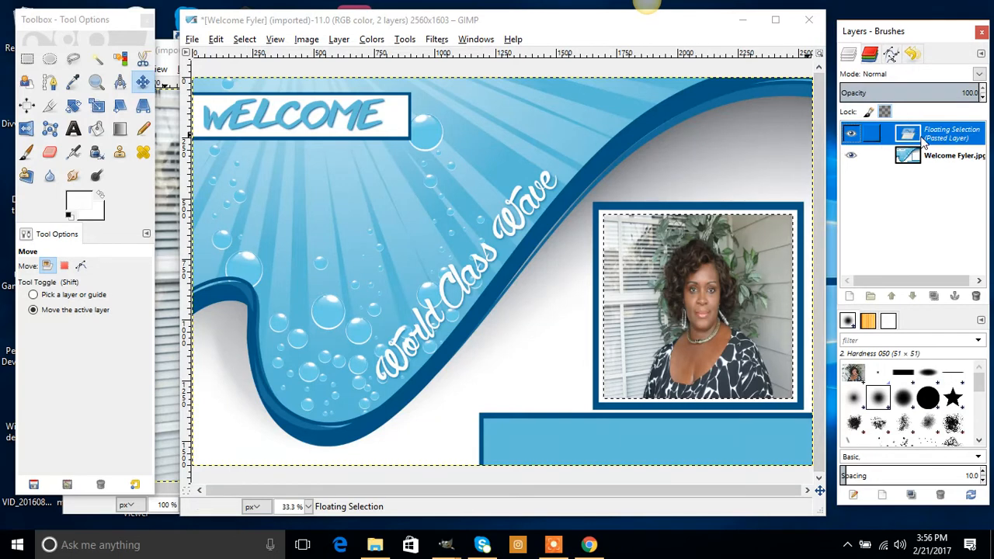
{"action": "right_click", "coordinate": [933, 139]}
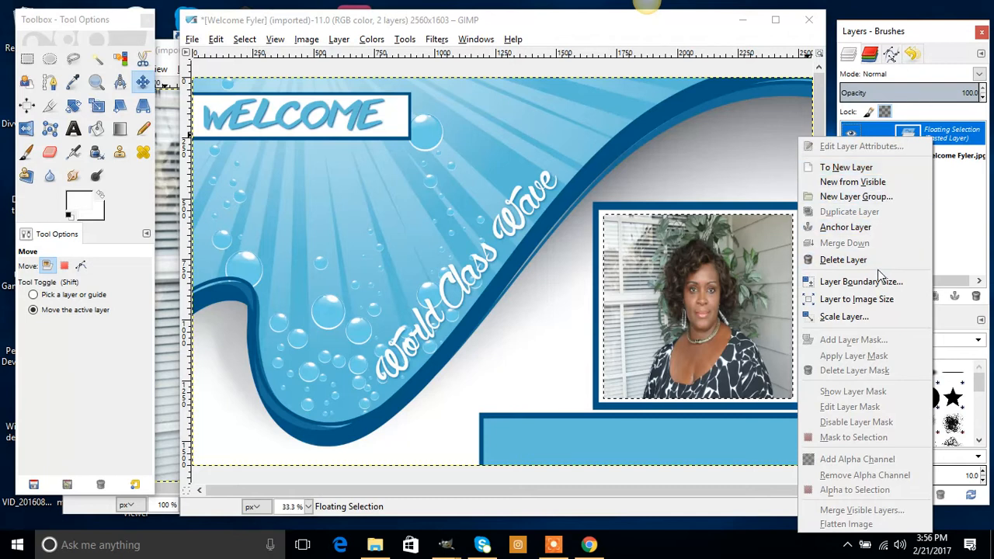
{"action": "left_click", "coordinate": [876, 228]}
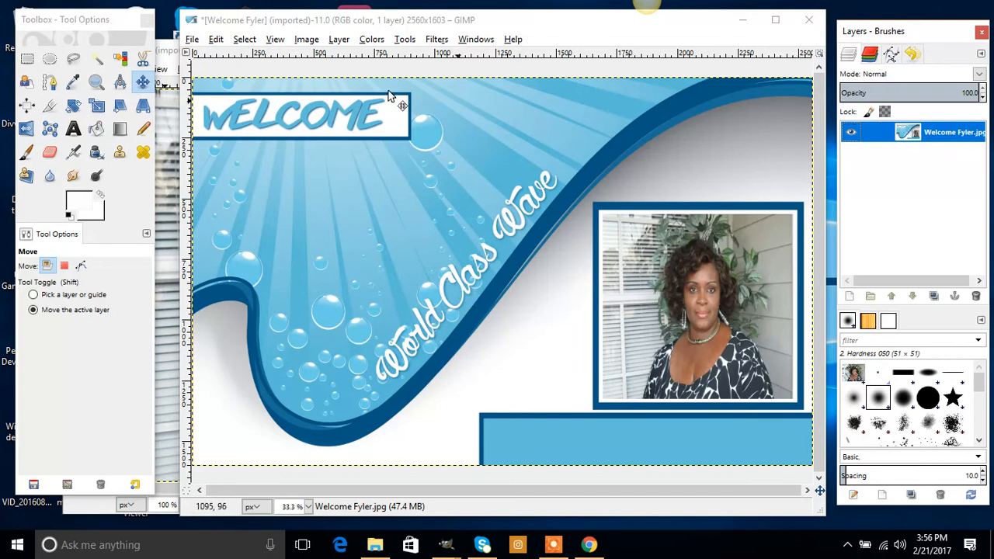
Draw a text box across the blue bottom bar and type the leader's name.
{"action": "left_click", "coordinate": [73, 132]}
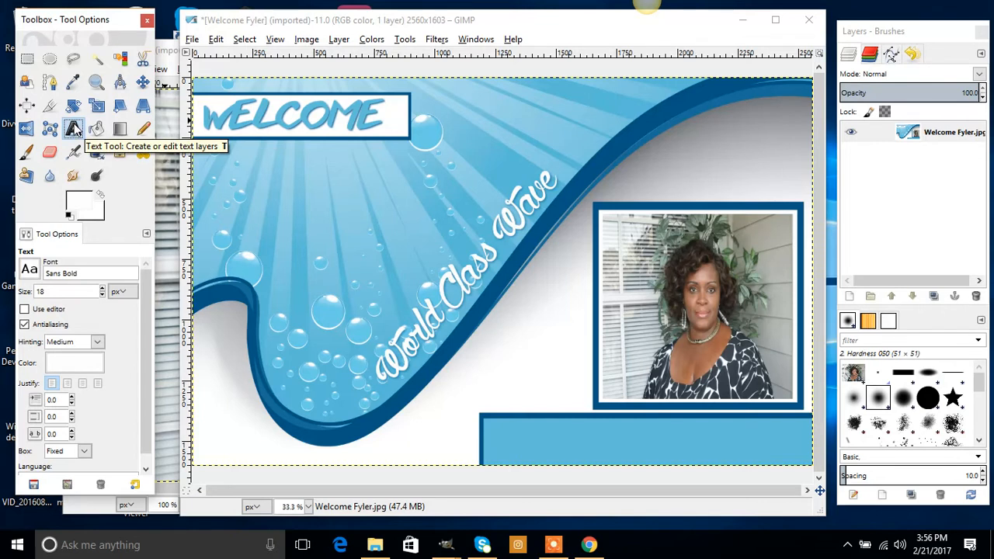
{"action": "left_click", "coordinate": [487, 420]}
{"action": "left_click_drag", "start_coordinate": [486, 420], "coordinate": [810, 464]}
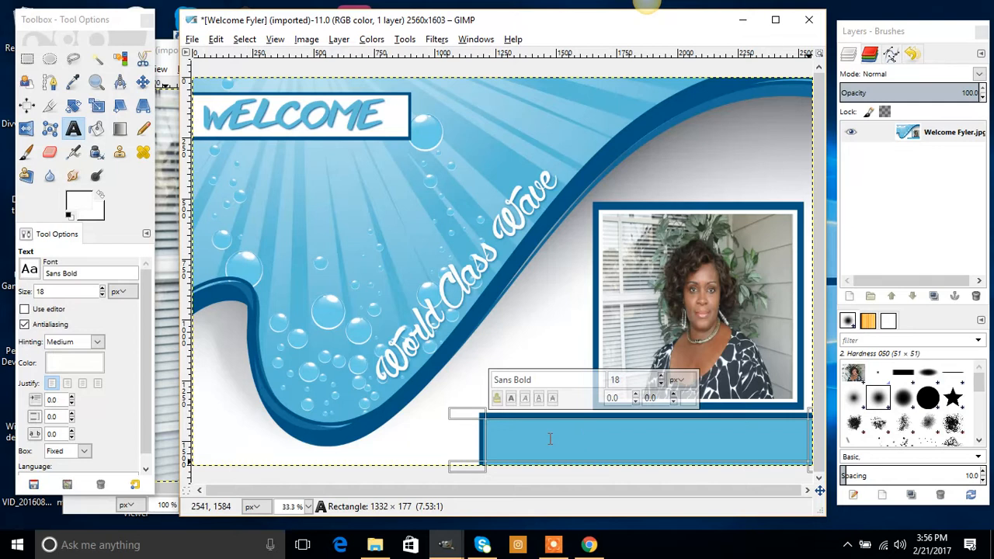
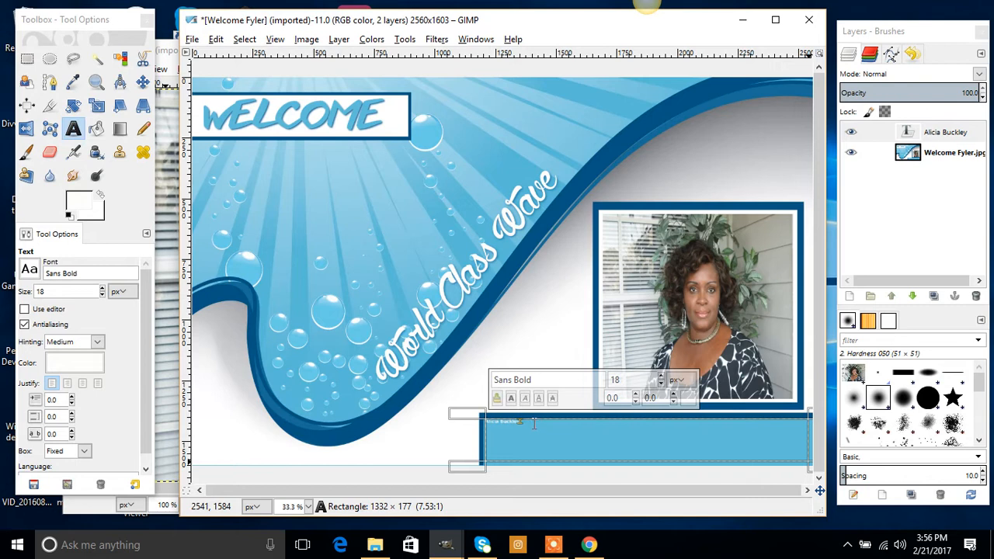
Enlarge the name text to about 151 px and nudge it slightly right within the bar.
{"action": "left_click_drag", "start_coordinate": [525, 421], "coordinate": [477, 415]}
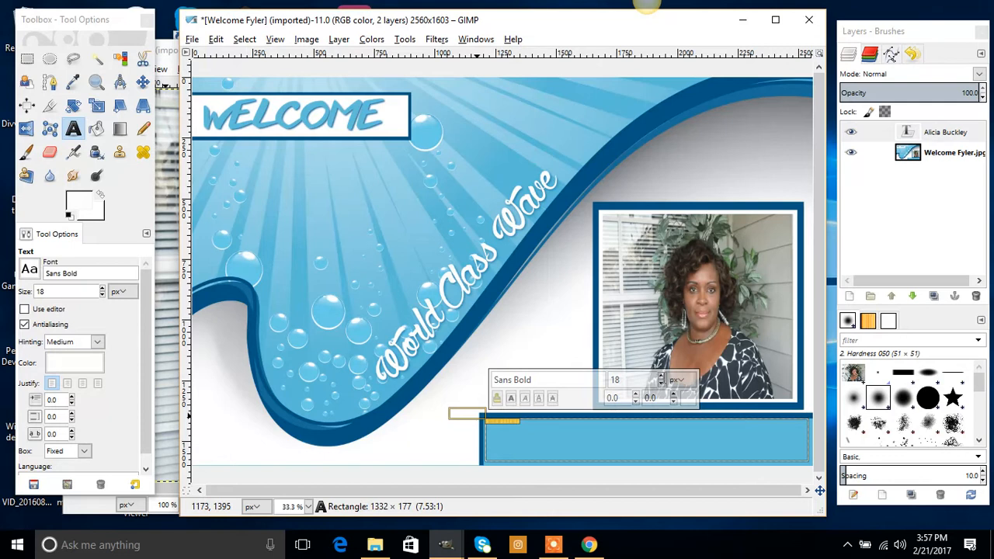
{"action": "left_click", "coordinate": [661, 376]}
{"action": "left_click", "coordinate": [661, 376]}
{"action": "left_click", "coordinate": [661, 376]}
{"action": "left_click", "coordinate": [661, 376]}
{"action": "left_click_drag", "start_coordinate": [661, 378], "coordinate": [661, 377]}
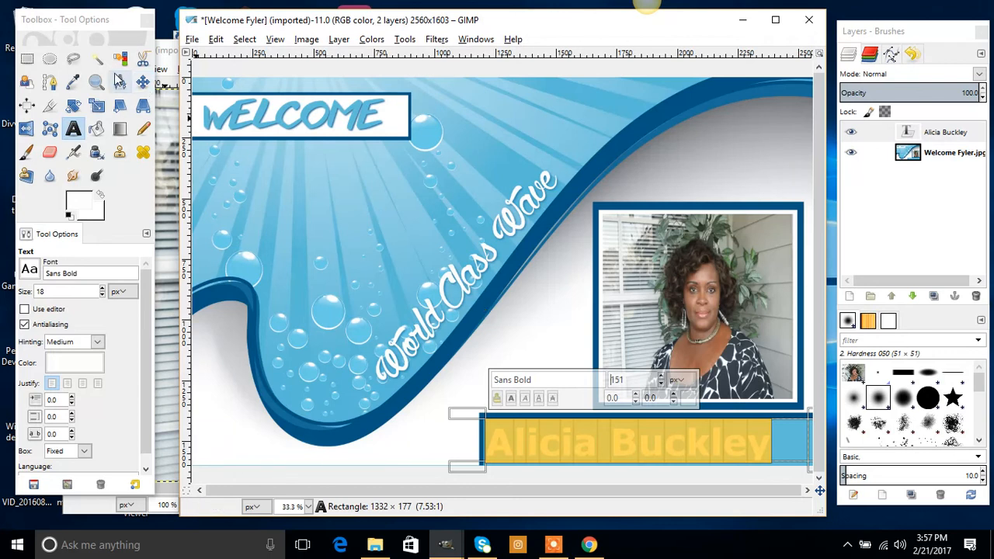
{"action": "left_click", "coordinate": [143, 82]}
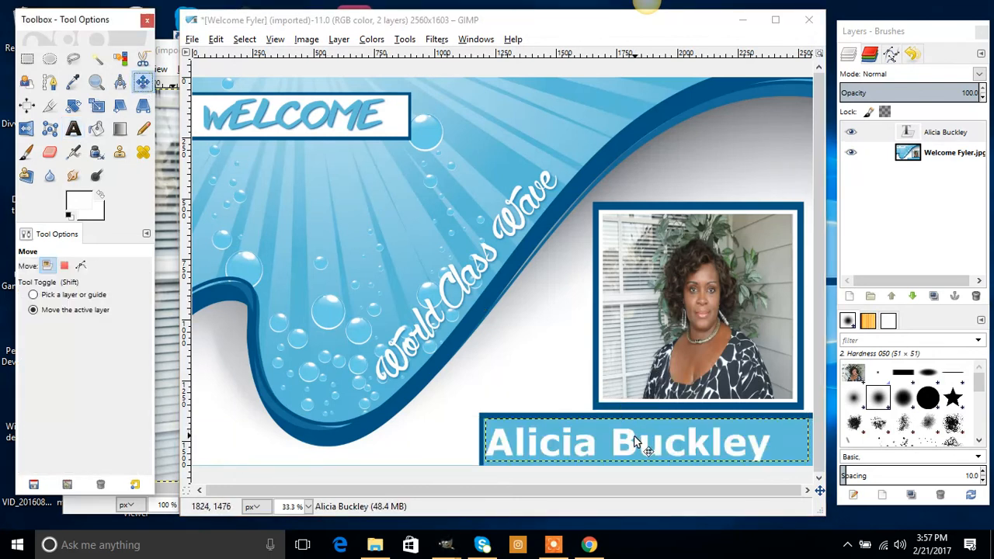
{"action": "left_click_drag", "start_coordinate": [633, 445], "coordinate": [648, 448]}
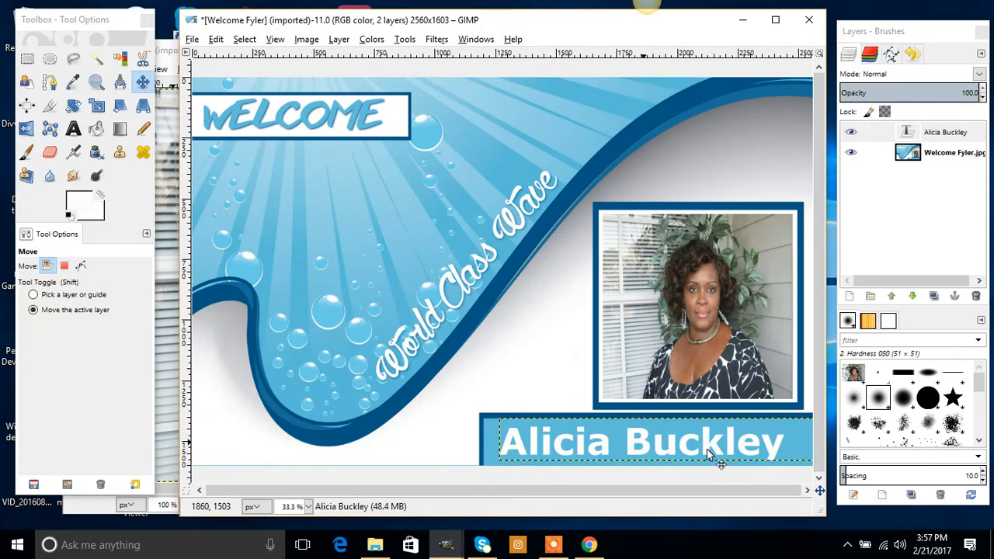
{"action": "left_click", "coordinate": [73, 128]}
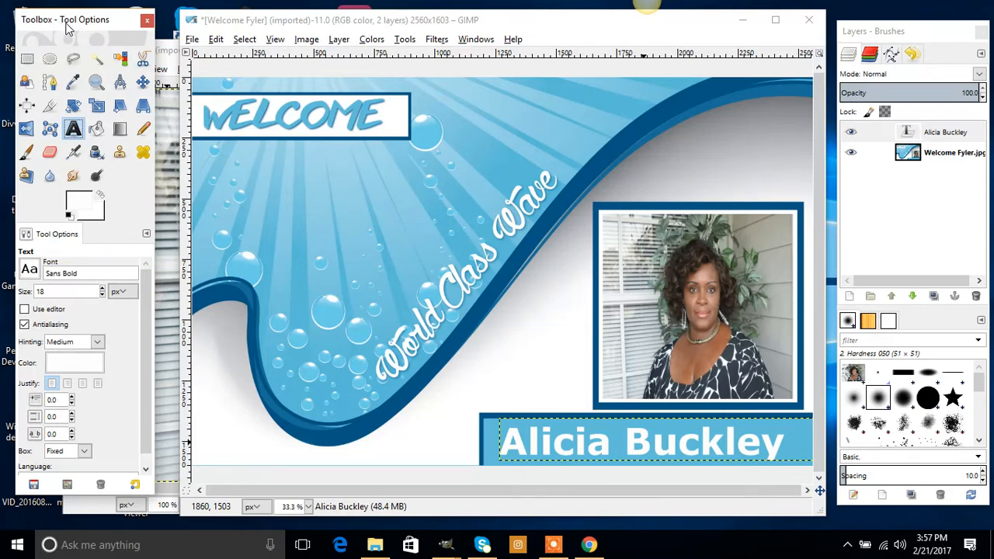
{"action": "left_click", "coordinate": [29, 270]}
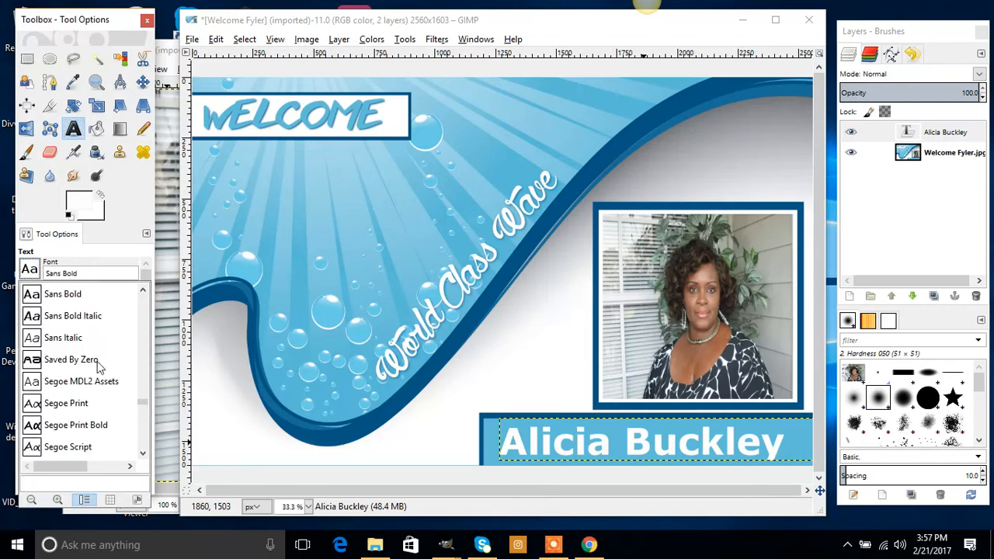
{"action": "left_click", "coordinate": [73, 128]}
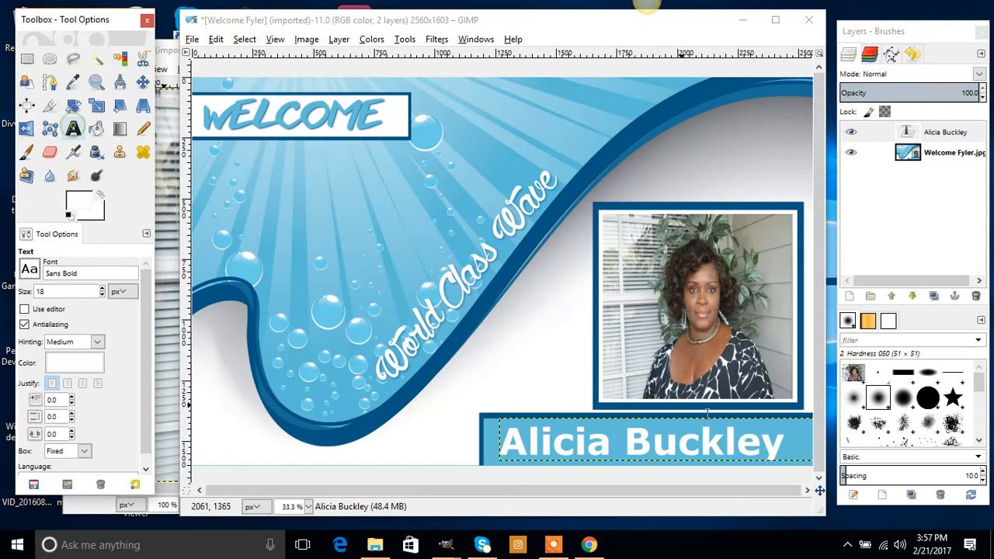
{"action": "left_click", "coordinate": [799, 440]}
{"action": "left_click_drag", "start_coordinate": [765, 440], "coordinate": [444, 415]}
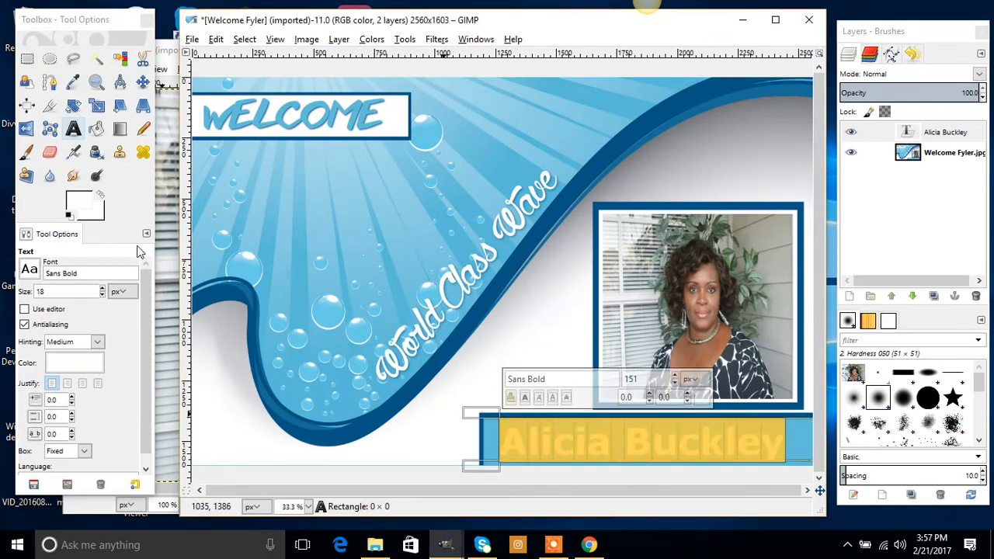
{"action": "left_click", "coordinate": [30, 270]}
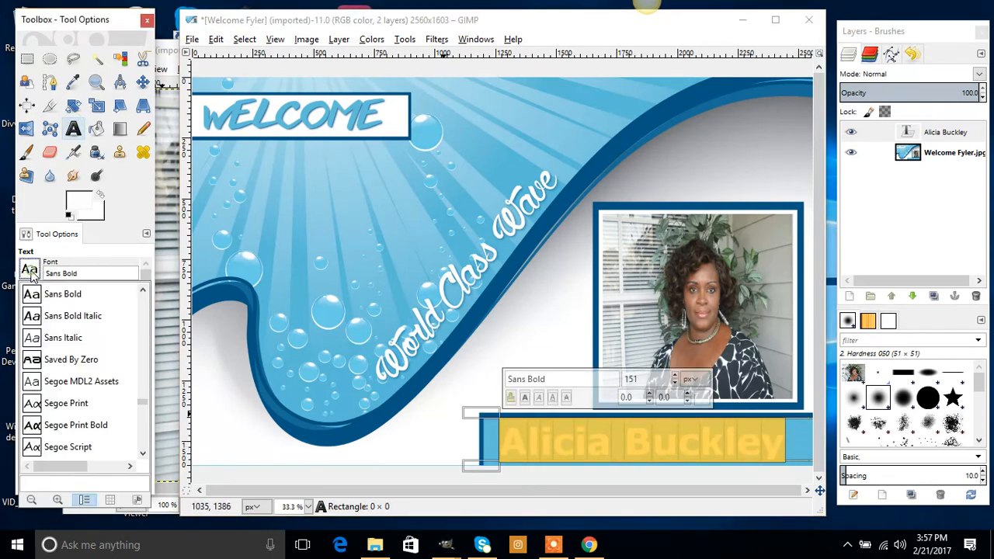
{"action": "left_click", "coordinate": [48, 361]}
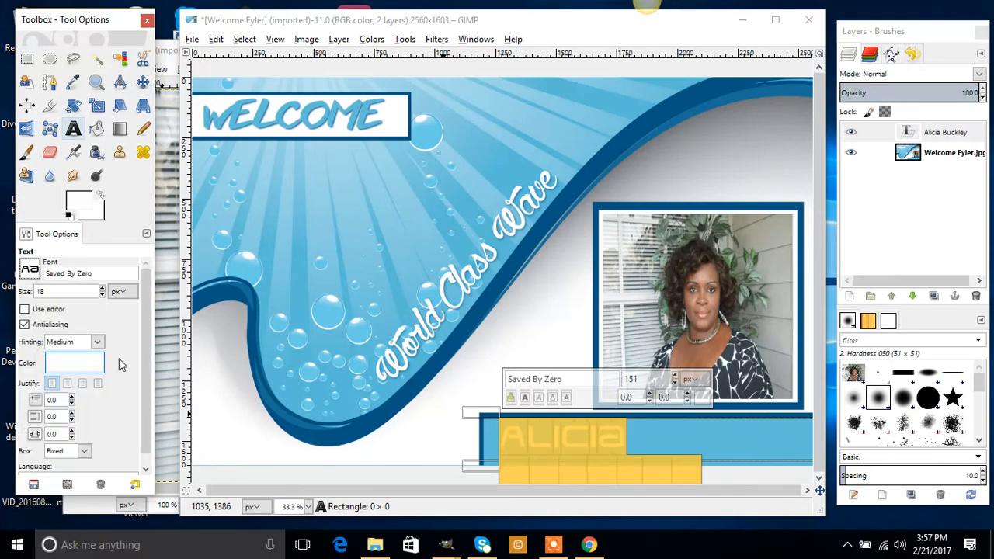
{"action": "left_click", "coordinate": [671, 424]}
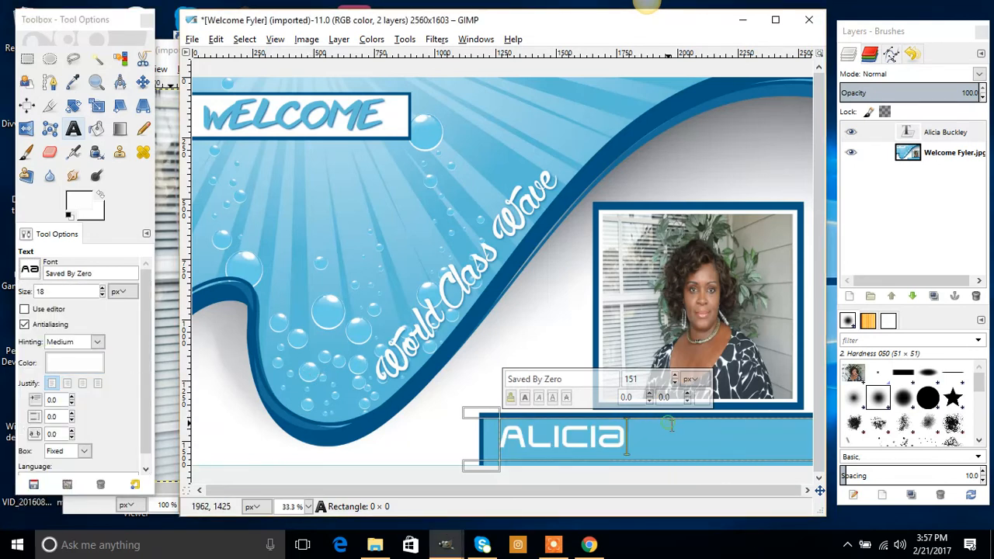
{"action": "left_click_drag", "start_coordinate": [629, 465], "coordinate": [563, 484]}
{"action": "left_click_drag", "start_coordinate": [502, 427], "coordinate": [804, 478]}
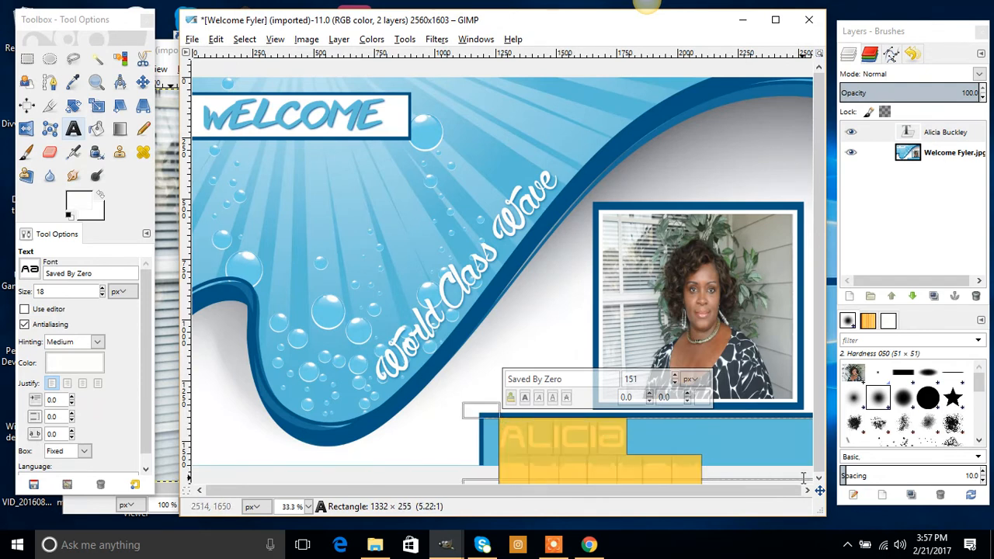
{"action": "left_click", "coordinate": [34, 270]}
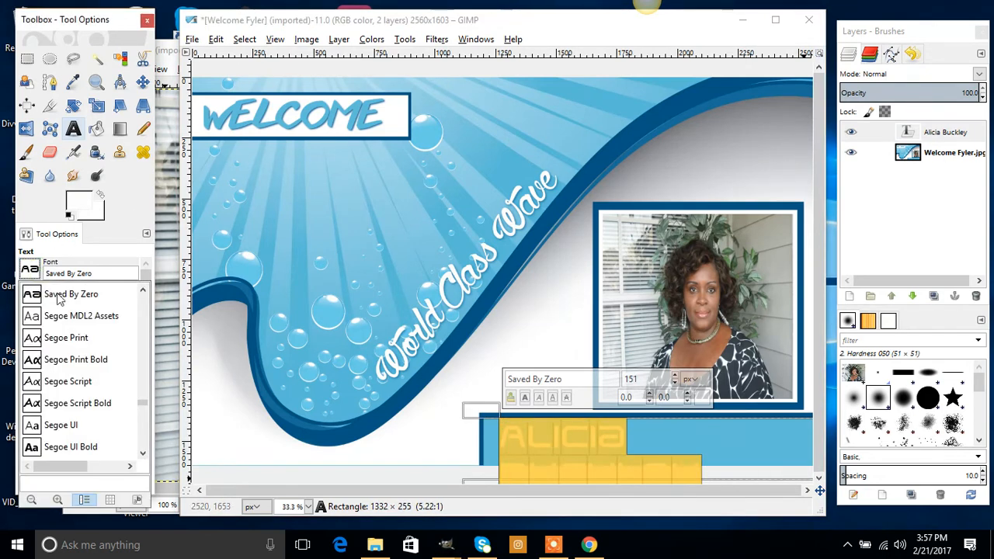
{"action": "scroll", "coordinate": [77, 310], "scroll_direction": "up", "scroll_amount": 2}
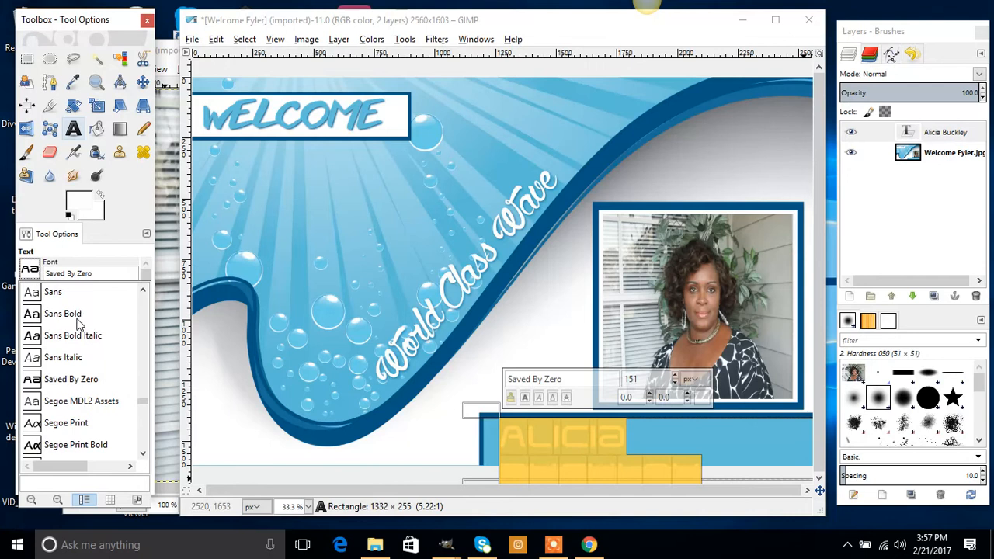
{"action": "left_click", "coordinate": [78, 319]}
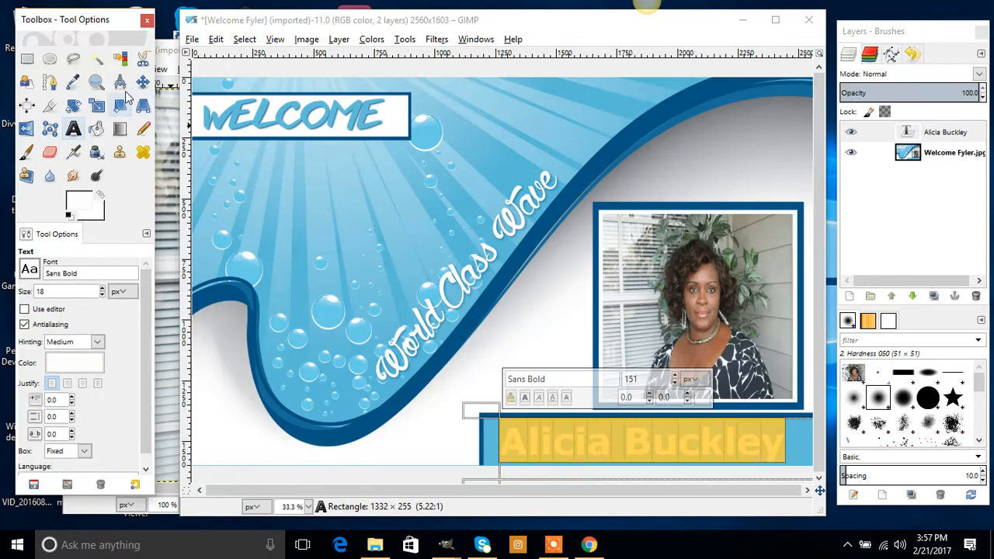
{"action": "left_click", "coordinate": [142, 81]}
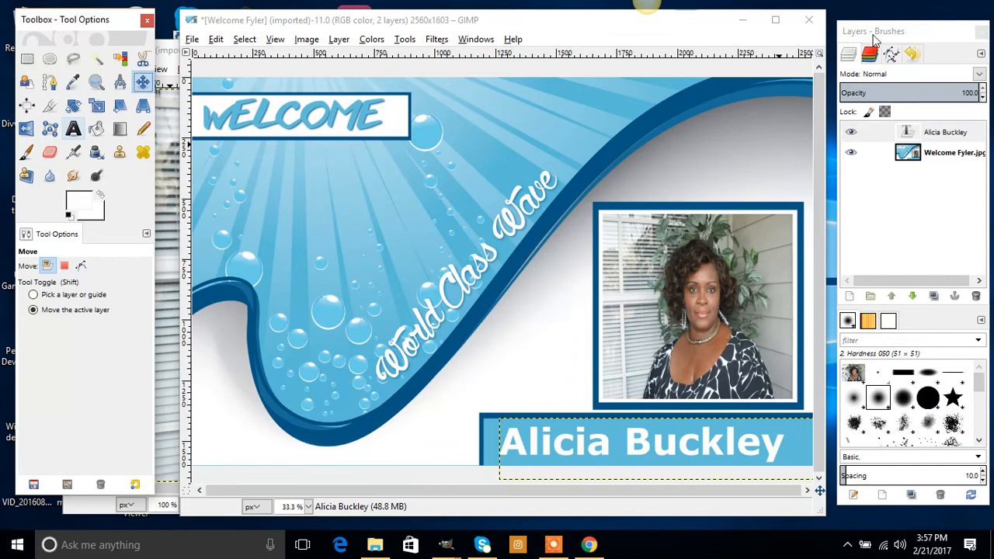
Merge the name text layer down into the Welcome Fyler.jpg layer.
{"action": "right_click", "coordinate": [938, 136]}
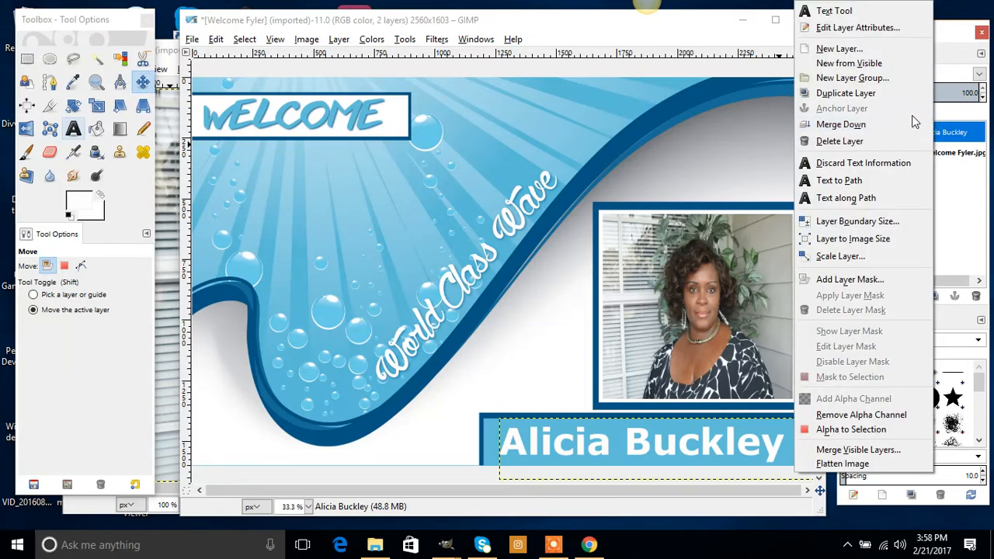
{"action": "left_click", "coordinate": [971, 138]}
{"action": "right_click", "coordinate": [957, 138]}
{"action": "left_click", "coordinate": [963, 137]}
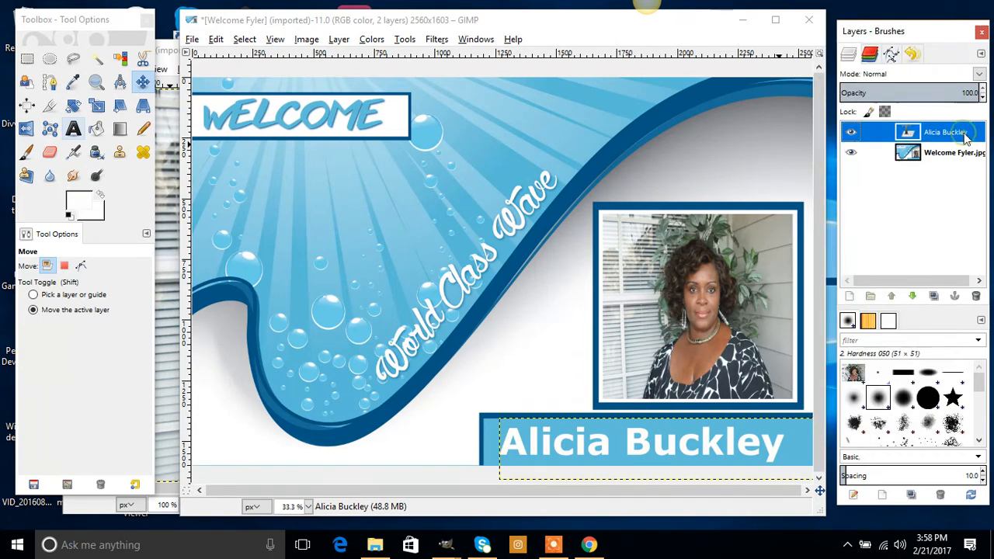
{"action": "right_click", "coordinate": [961, 136]}
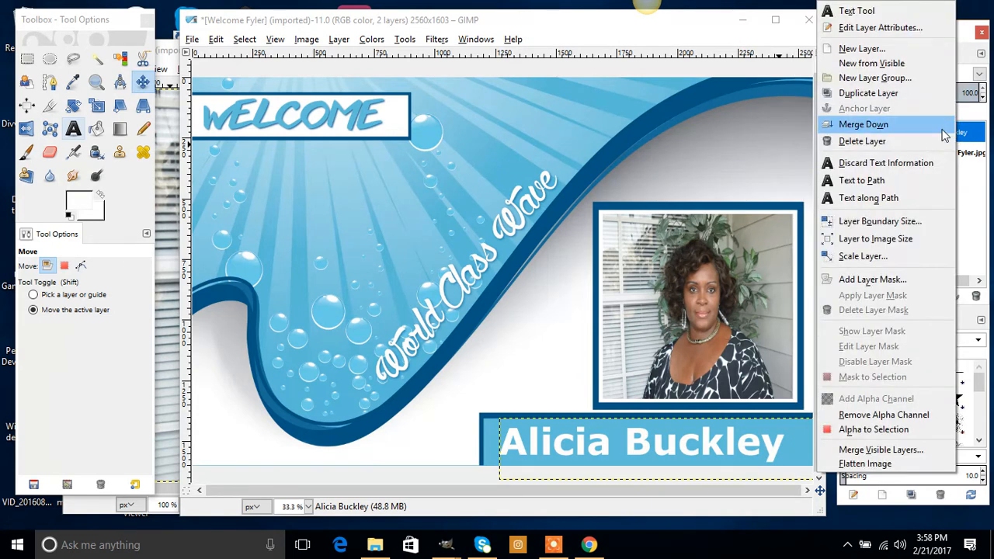
{"action": "left_click", "coordinate": [930, 129]}
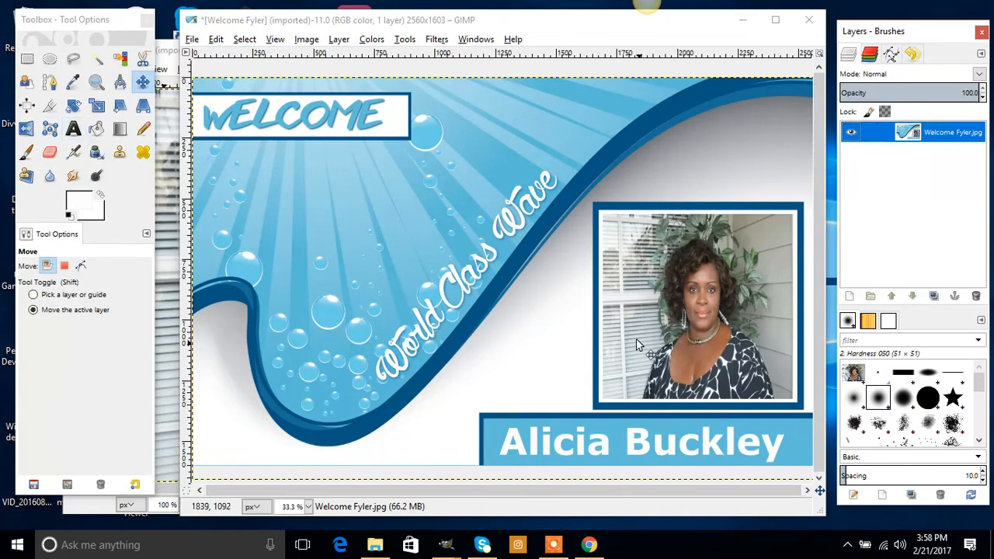
{"action": "left_click", "coordinate": [192, 39]}
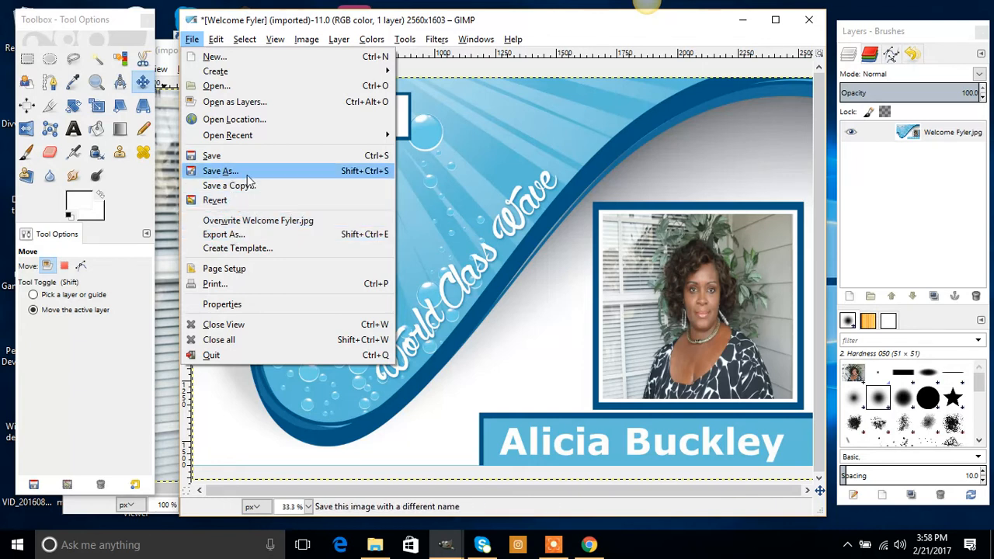
Start a JPG export to the Desktop, naming the file the person's full name plus 'Welcome Flyer'.
{"action": "left_click", "coordinate": [225, 234]}
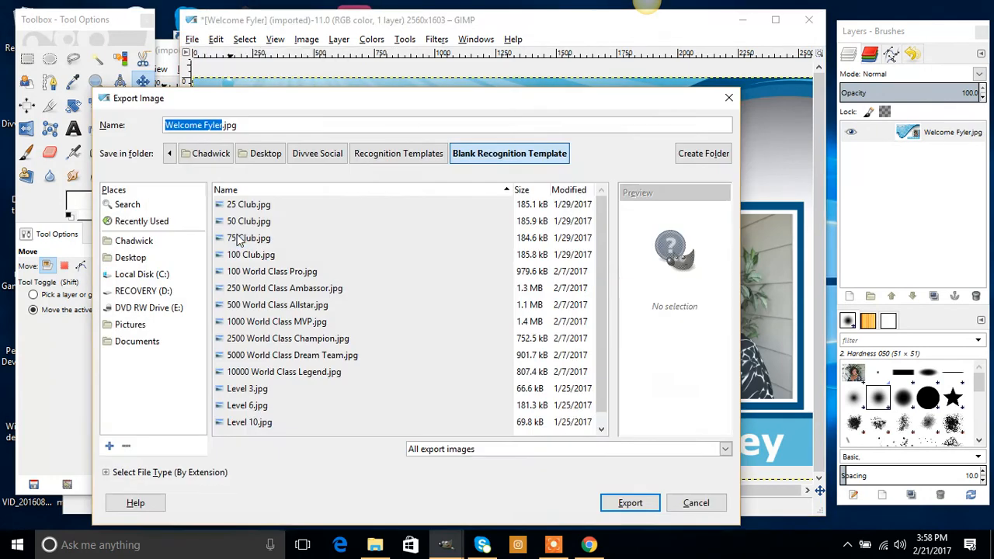
{"action": "left_click", "coordinate": [266, 155]}
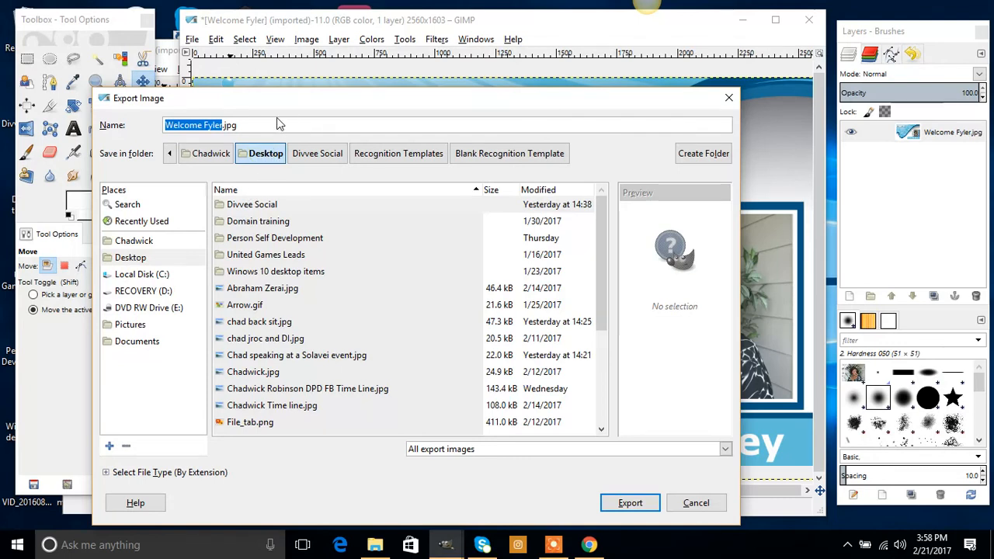
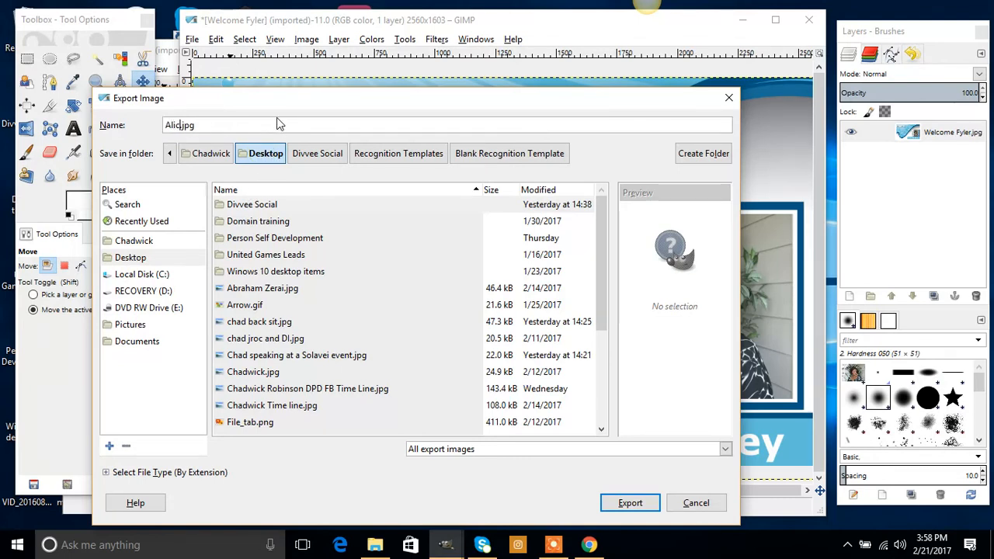
{"action": "type", "text": "lcome Fly"}
{"action": "key", "text": "BackSpace"}
{"action": "type", "text": "lyer"}
{"action": "key", "text": "Right"}
{"action": "key", "text": "Right"}
{"action": "key", "text": "Right"}
{"action": "key", "text": "Right"}
{"action": "left_click", "coordinate": [272, 156]}
Close the Export Image dialog and bring the gimp.org homepage in Chrome to the front.
{"action": "left_click", "coordinate": [697, 503]}
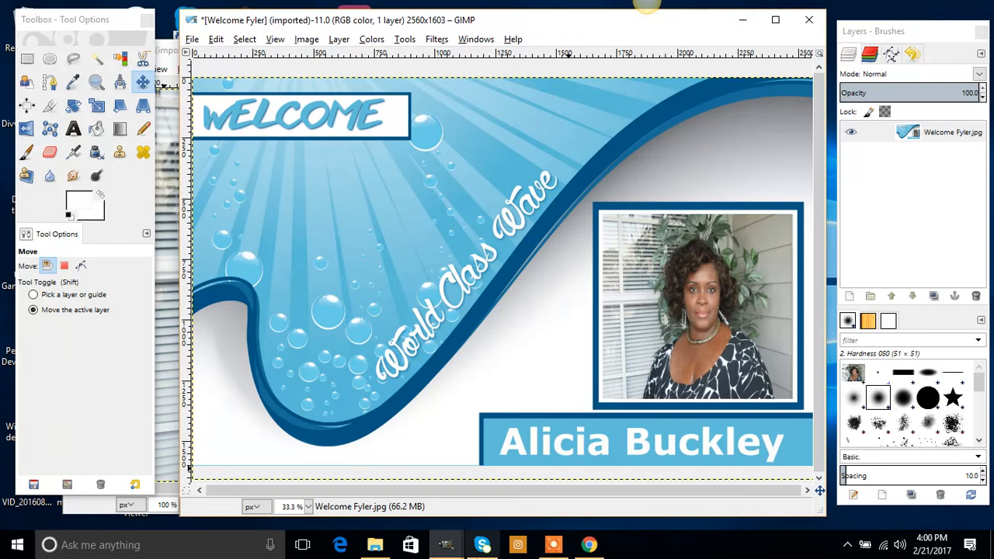
{"action": "left_click", "coordinate": [591, 546]}
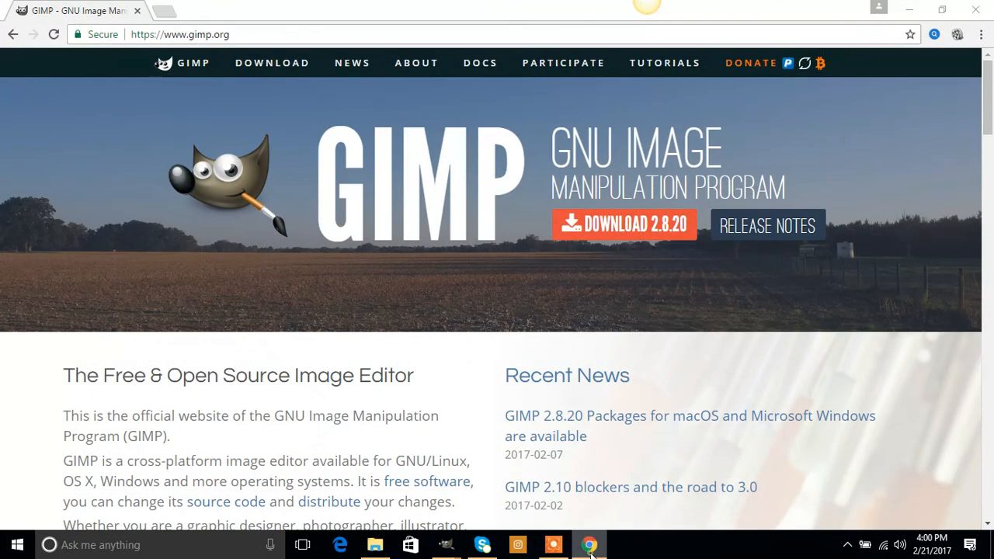